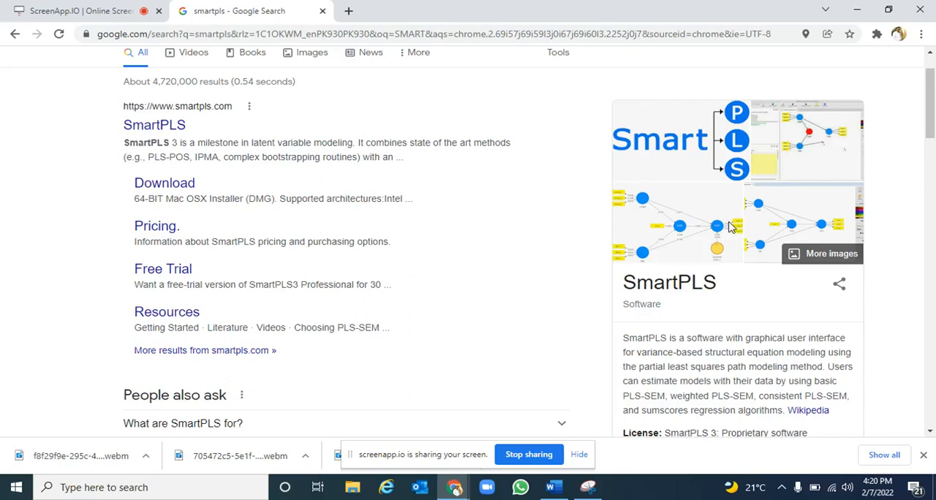
Minimize the browser and open the Data File spreadsheet from the desktop
left_click(856, 12)
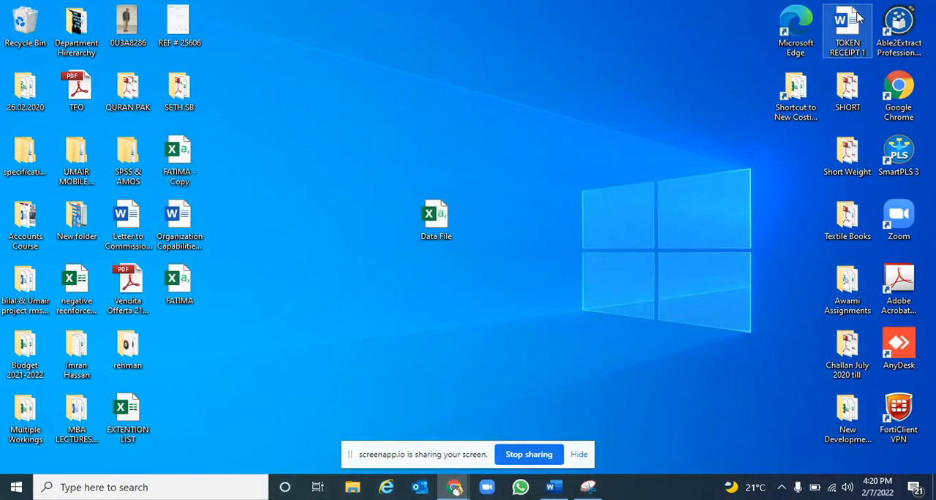
double_click(436, 232)
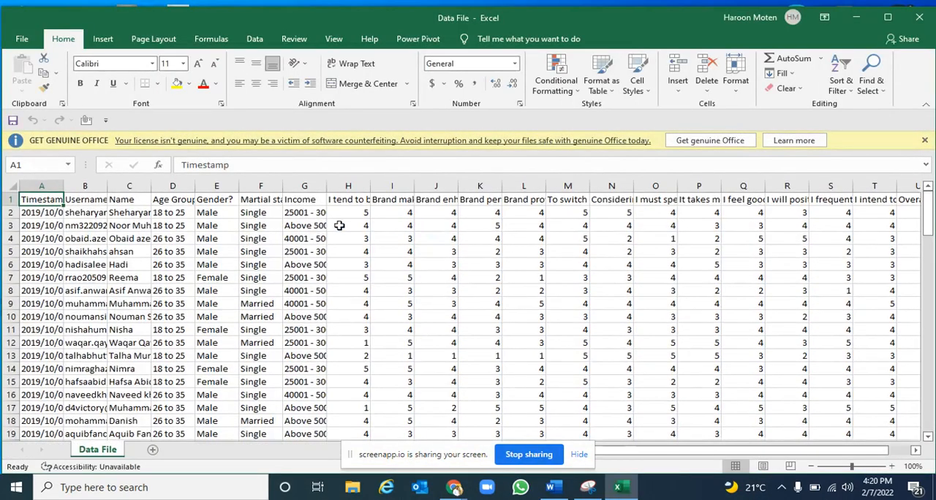
Review the header row from the respondent details in columns B to G through the survey statements starting in column H
left_click(82, 200)
left_click(133, 199)
left_click(171, 199)
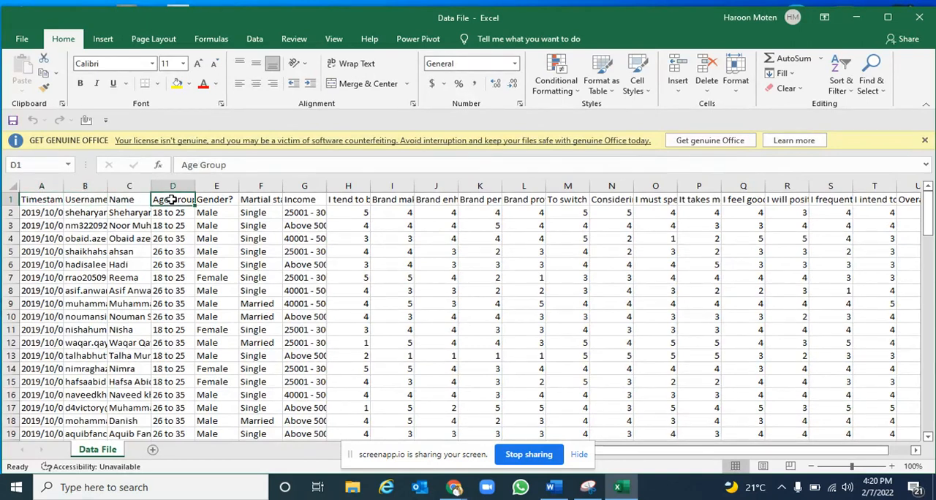
left_click(215, 200)
left_click(257, 200)
left_click(291, 199)
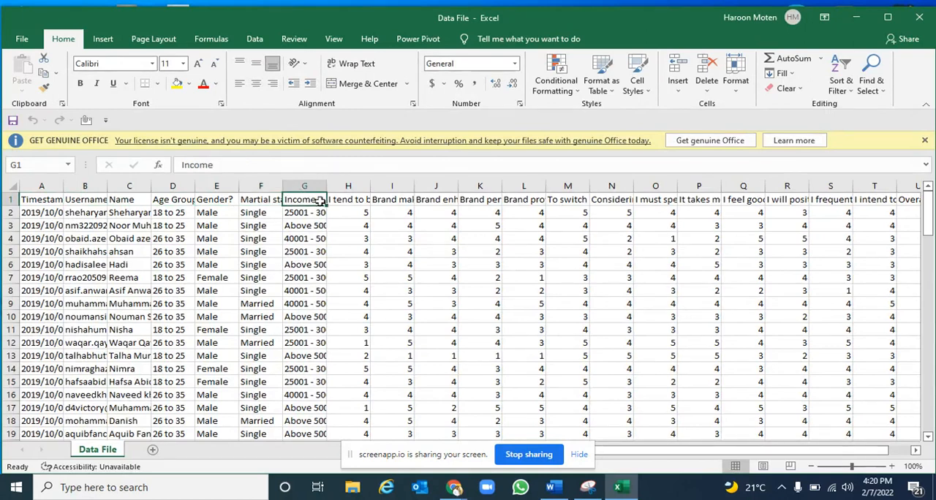
left_click_drag(356, 200, 825, 207)
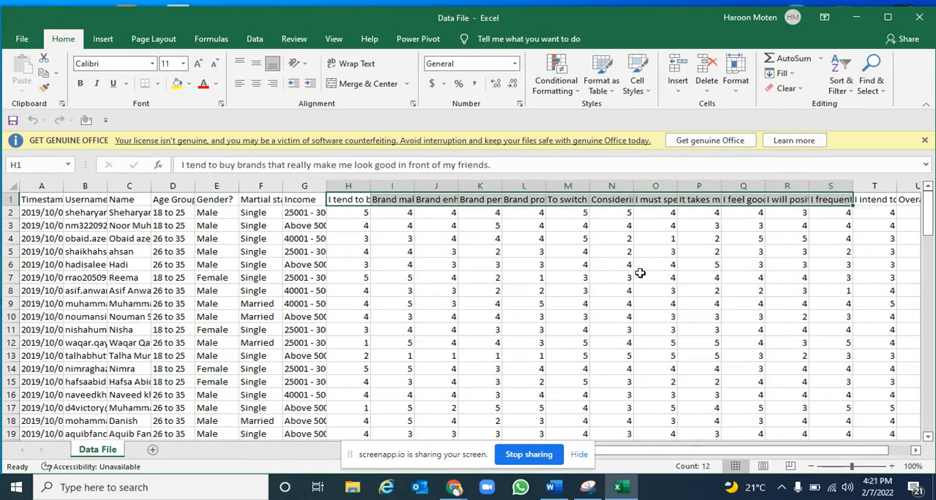
Examine column H from the first response to the last data row to see how far the survey records extend
left_click(346, 287)
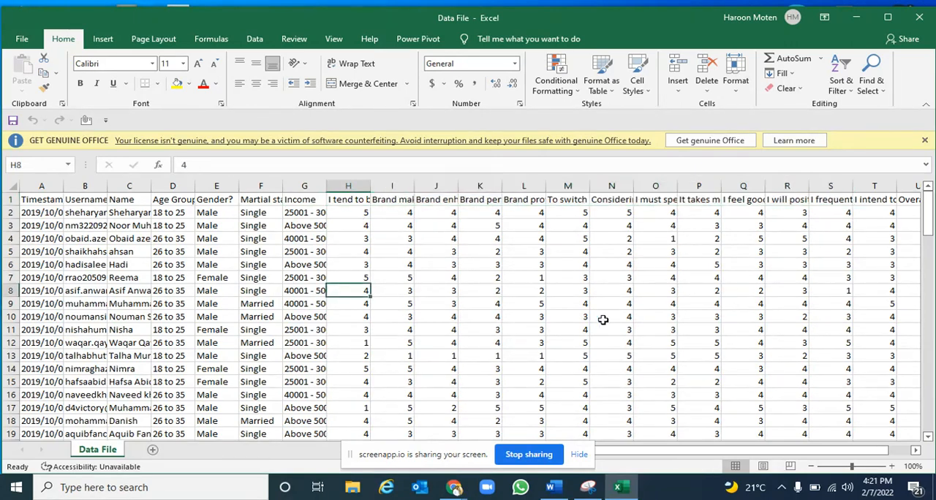
key("ctrl+Down")
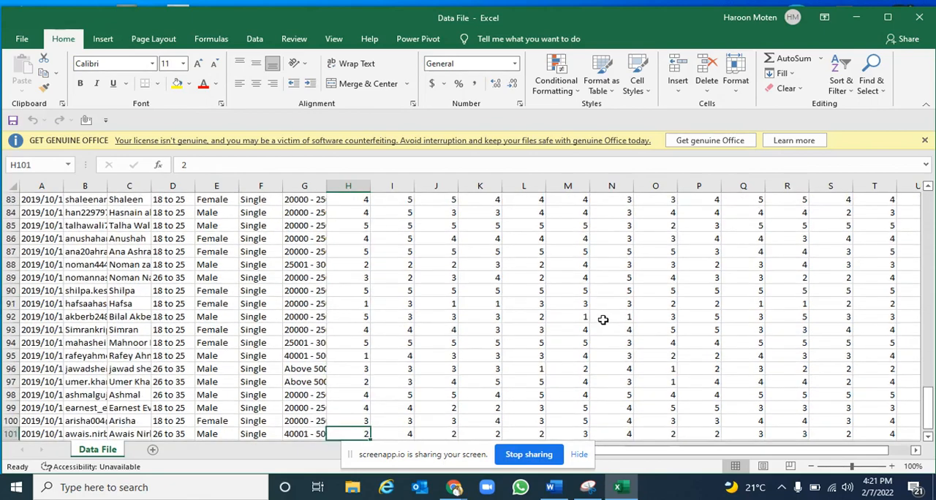
key("Down")
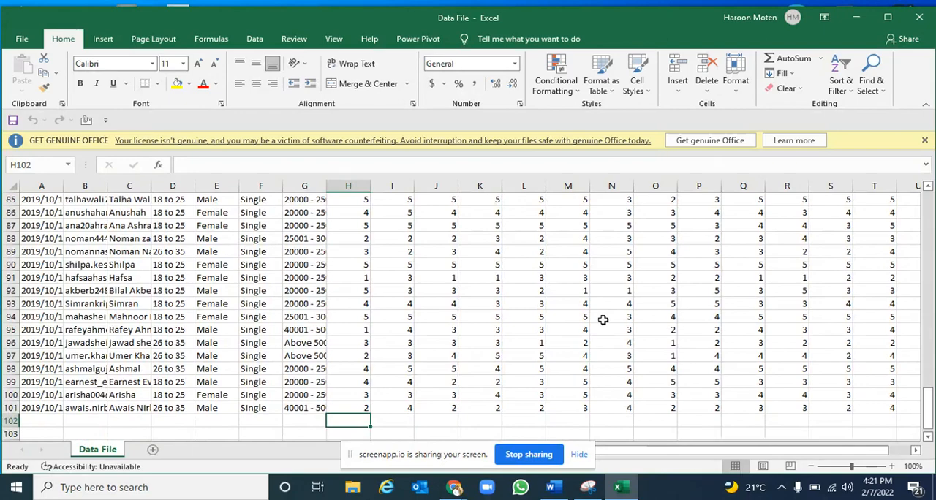
key("Up")
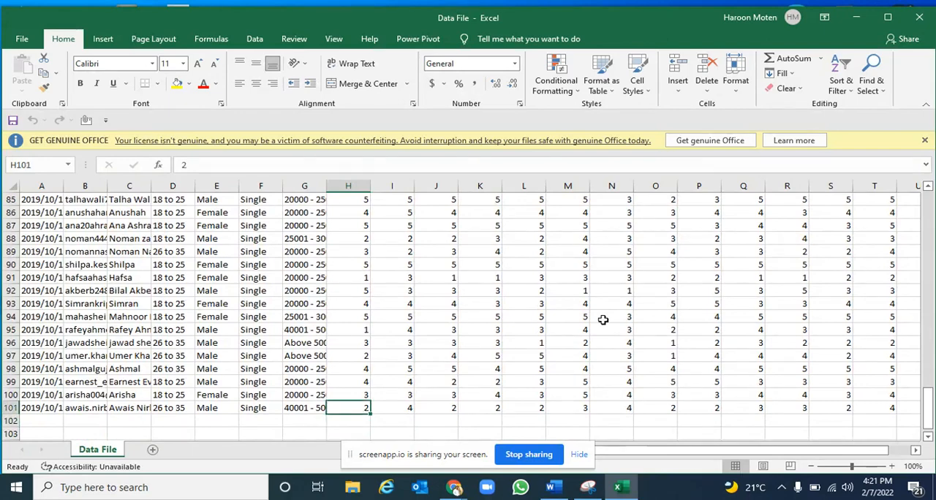
key("ctrl+shift+Up")
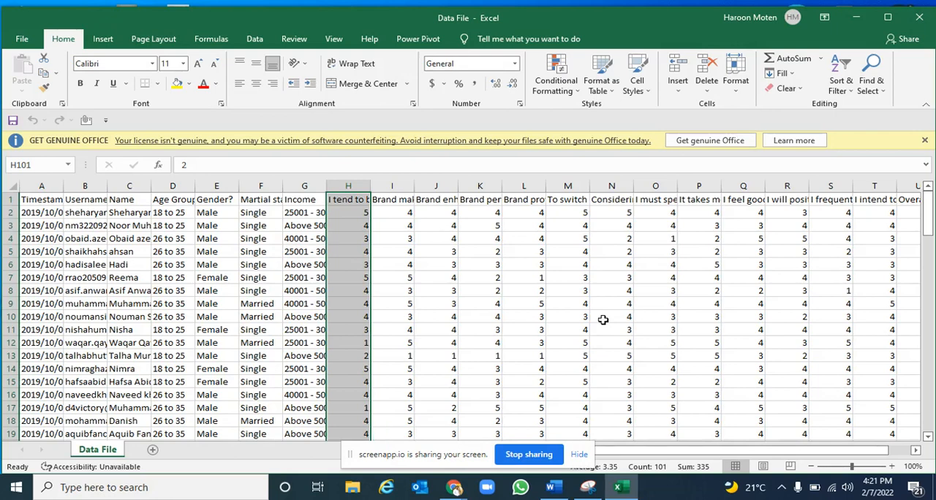
key("ctrl+Down")
key("Up")
key("ctrl+Up")
key("Up")
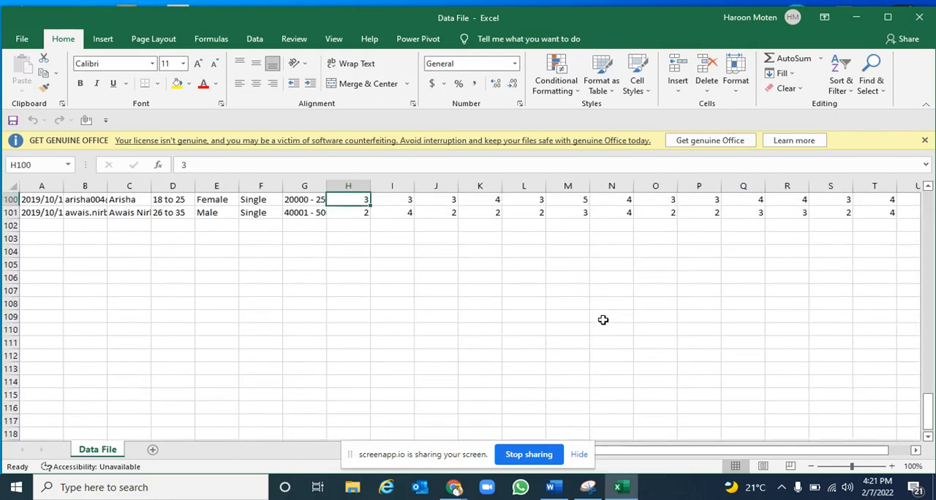
key("Left")
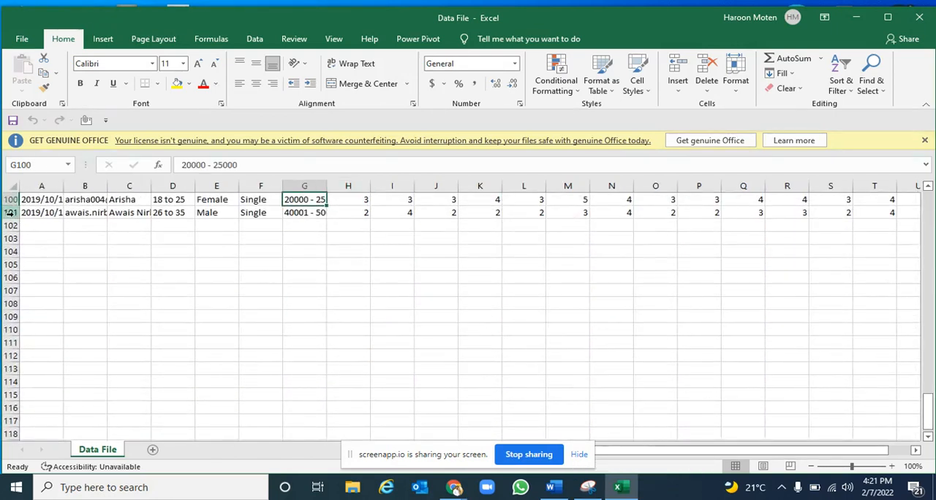
left_click_drag(11, 212, 10, 200)
Enter the formula =COUNTBLANK(H2:H101) in cell H102, below the last response in column H
left_click(345, 228)
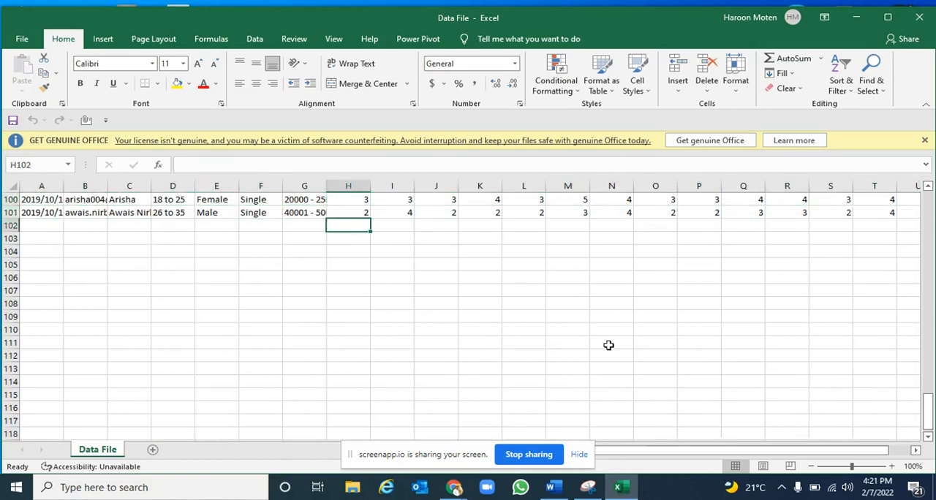
scroll(608, 345, "up", 4)
scroll(608, 345, "up", 2)
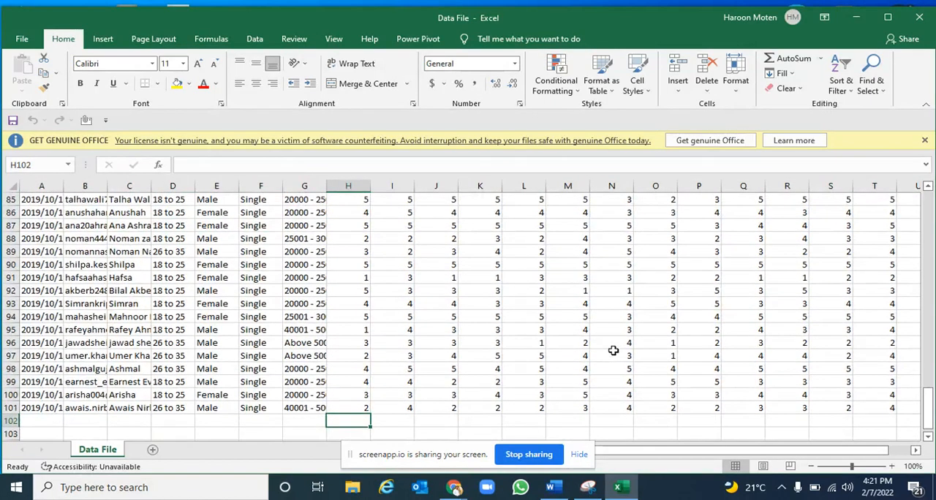
type("=")
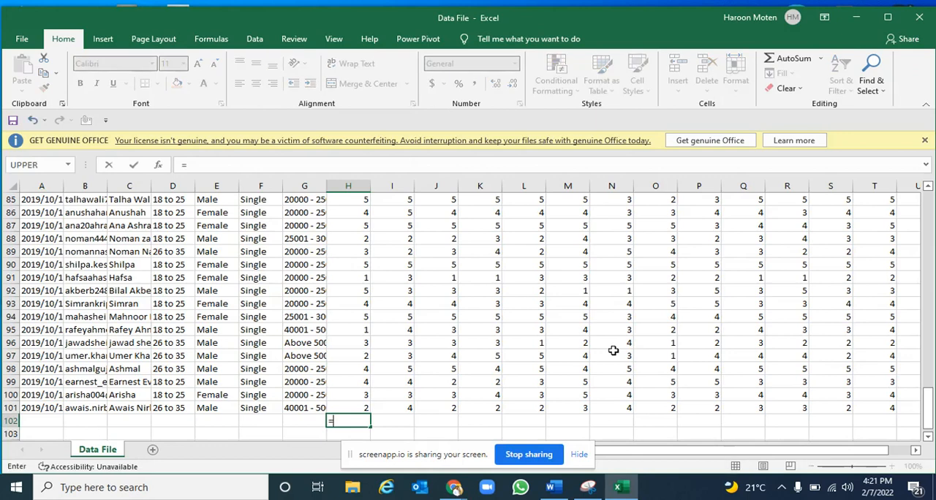
type("COUNT")
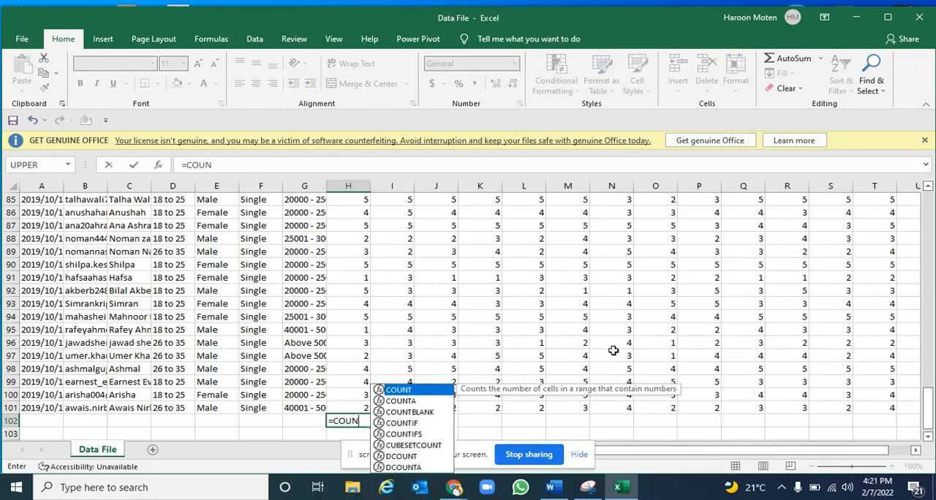
key("Down")
key("Down")
key("Tab")
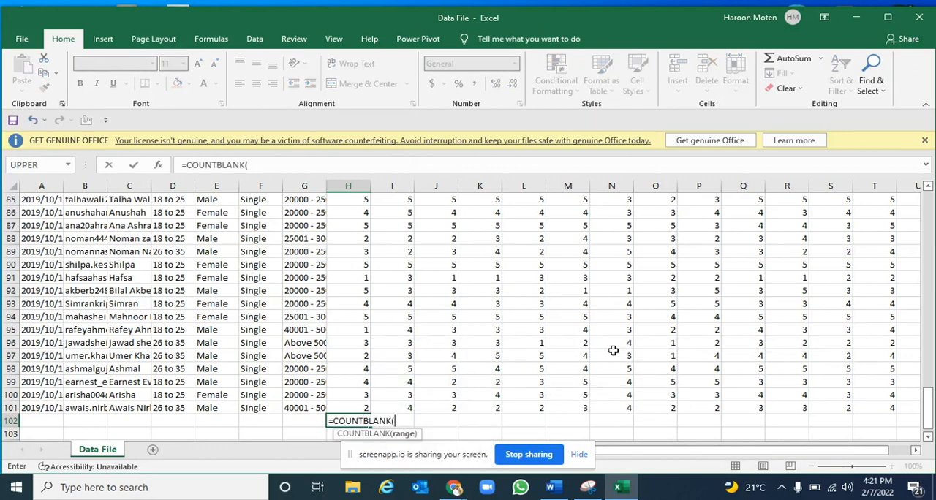
key("Up")
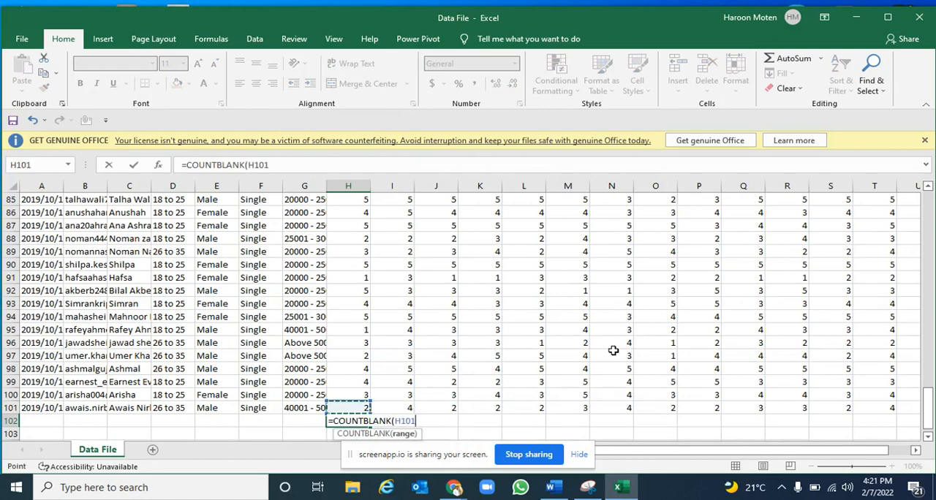
key("ctrl+shift+Up")
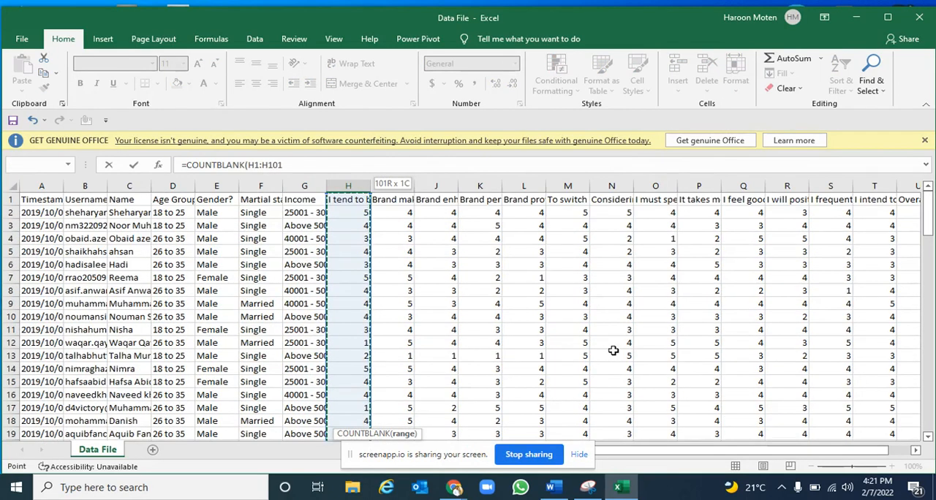
key("shift+Down")
type(")")
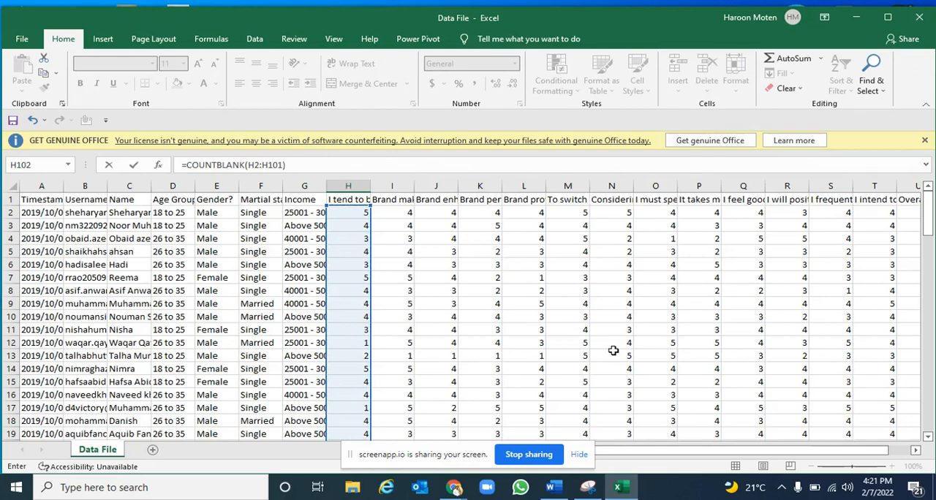
key("Return")
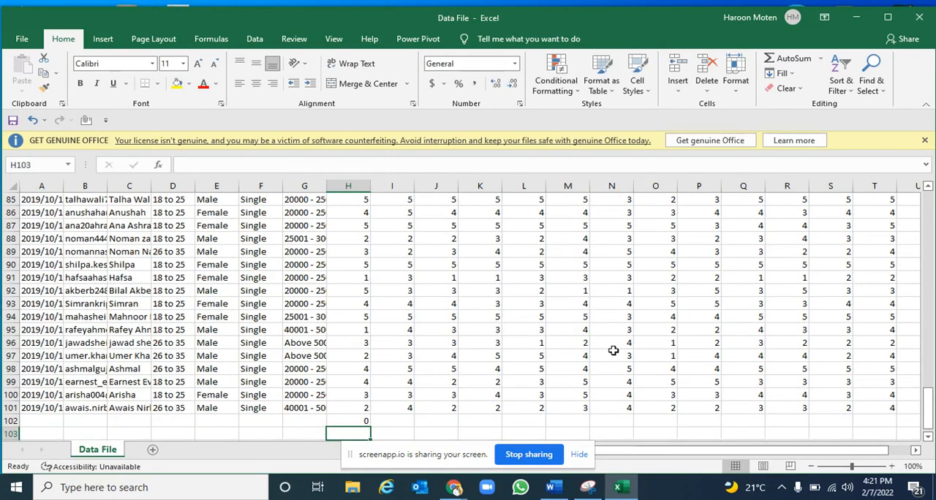
Copy the COUNTBLANK formula from H102 across row 102 through column V
key("Up")
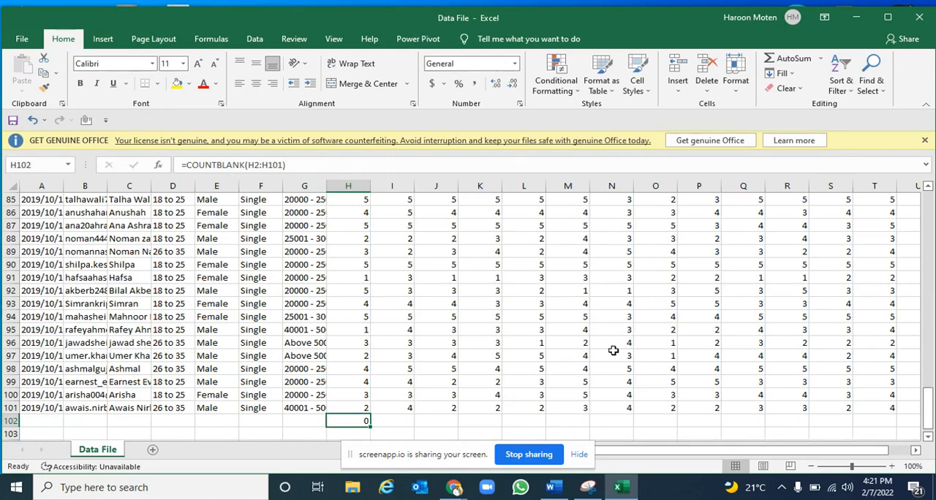
key("ctrl+c")
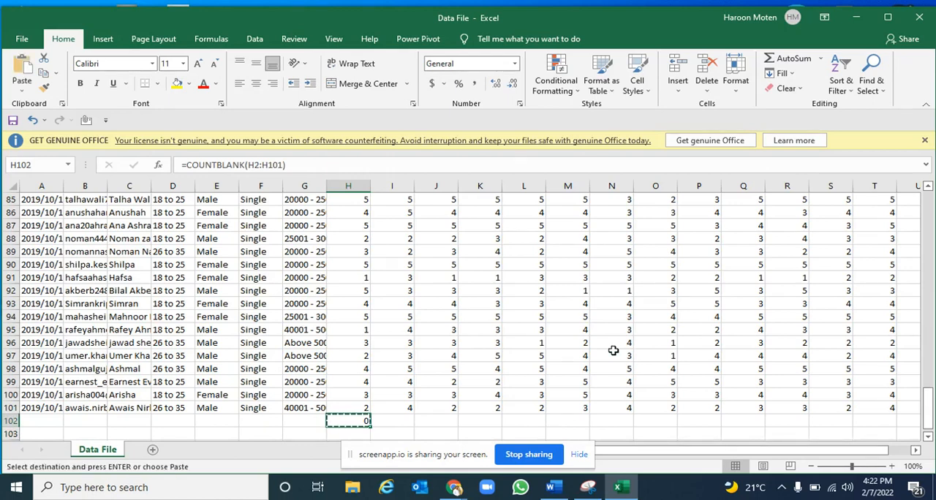
key("shift+Right")
key("shift+Right")
key("shift+Right")
key("shift+Right")
key("shift+Right")
key("shift+Right")
key("shift+Right")
key("shift+Right")
key("shift+Right")
key("shift+Right")
key("shift+Right")
key("shift+Right")
key("shift+Right")
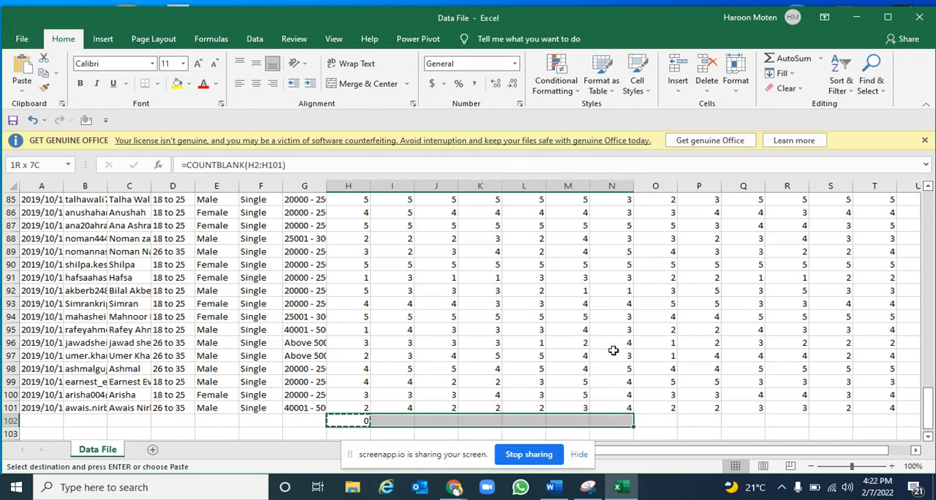
key("shift+Right")
key("shift+Right")
key("shift+Right")
key("shift+Right")
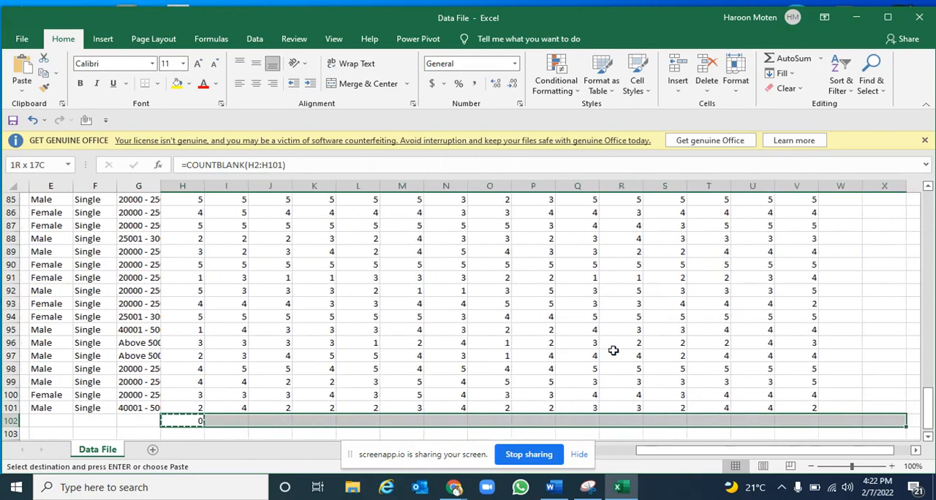
key("shift+Left")
key("shift+Left")
key("shift+Left")
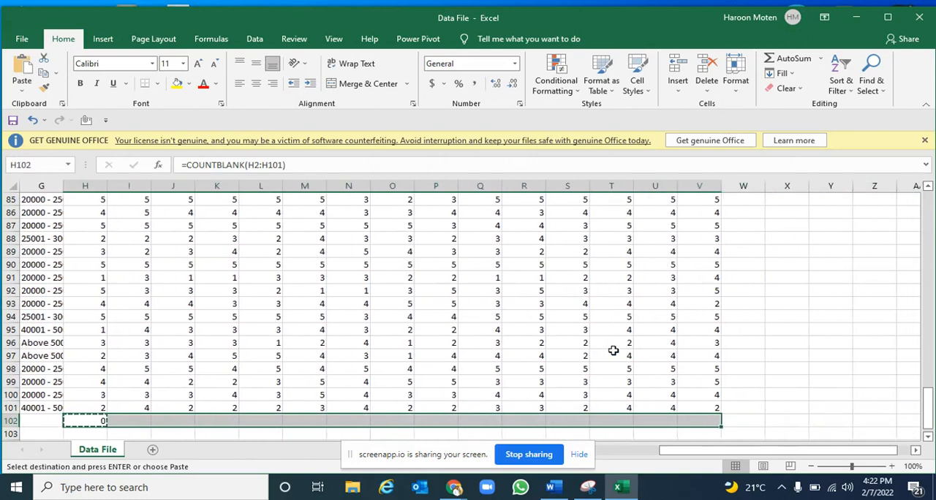
key("Return")
Check the blank counts in row 102 up to column M and turn on filters for header row 1
key("Left")
key("Left")
key("Right")
key("Right")
key("Right")
key("Right")
key("Right")
key("Right")
key("Right")
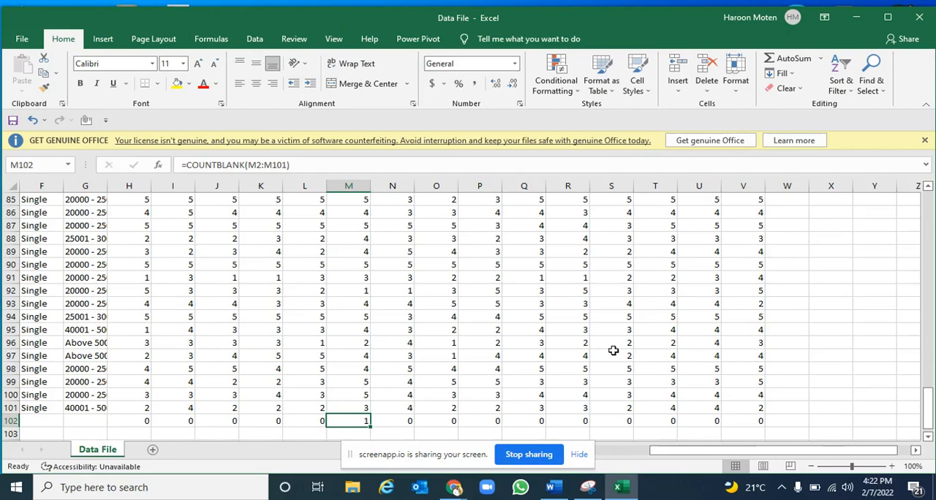
key("ctrl+Up")
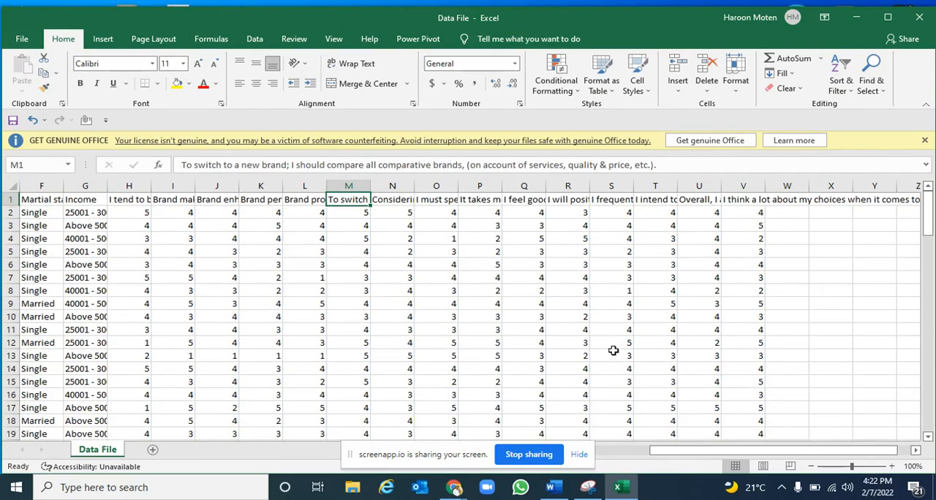
key("shift+space")
left_click(254, 39)
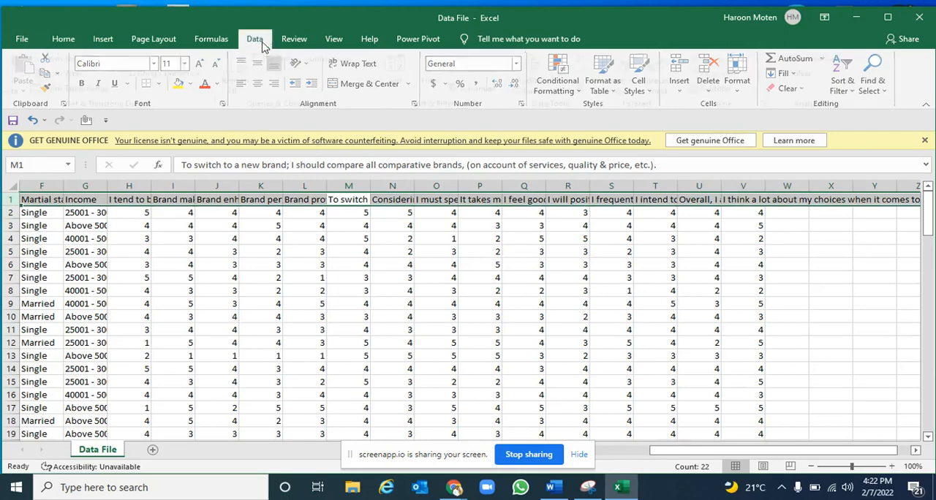
left_click(439, 80)
left_click(347, 256)
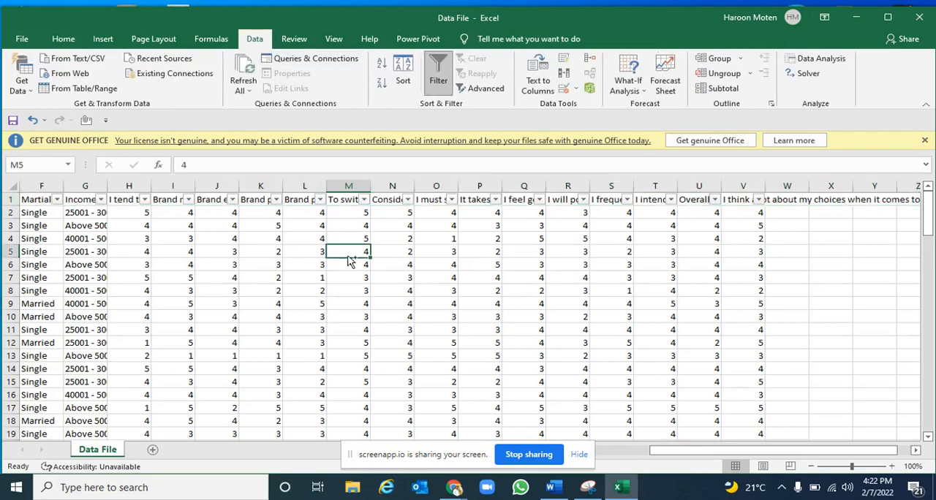
Look down column M for the blank response cell and return to the column's header
key("Down")
key("Down")
key("Down")
key("Down")
key("Down")
key("Down")
key("Down")
key("Down")
key("Down")
key("Down")
key("Down")
key("Down")
key("Down")
key("Down")
key("Down")
key("Down")
key("Down")
key("Down")
key("Down")
key("Down")
key("Down")
key("Down")
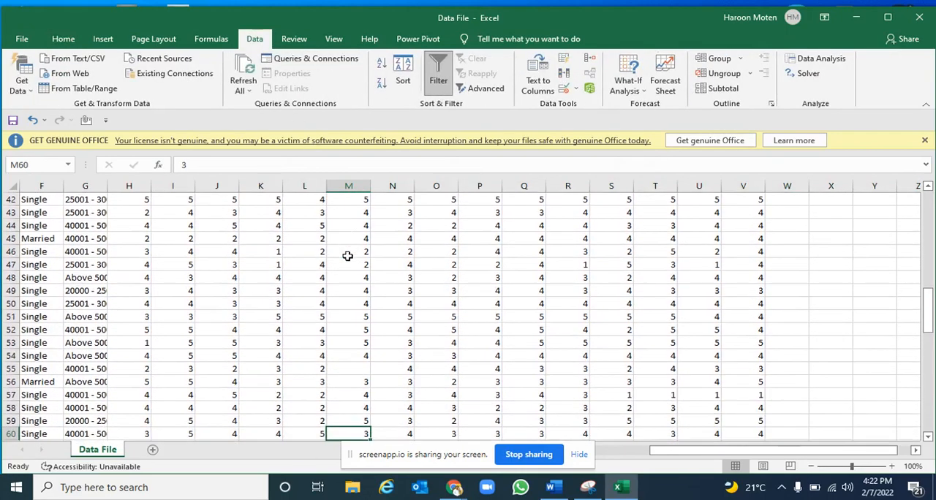
key("Up")
key("Up")
key("Up")
key("Up")
key("Up")
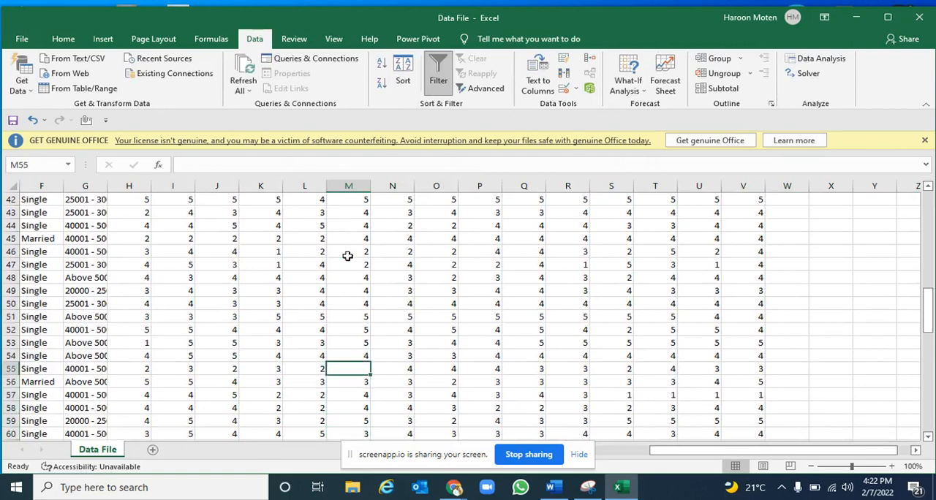
type("4")
key("ctrl+Up")
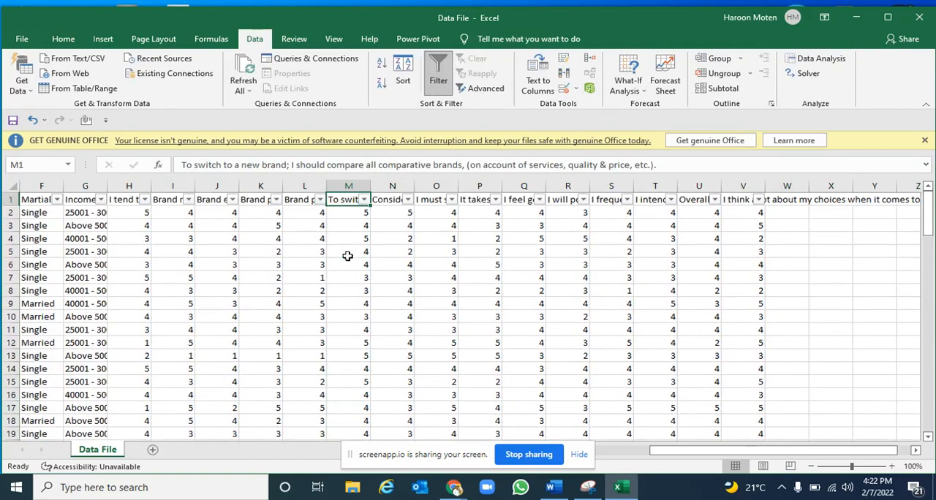
Filter the "To switch to a new brand" column to show only blanks and select the empty cell M55
left_click(364, 199)
left_click(215, 331)
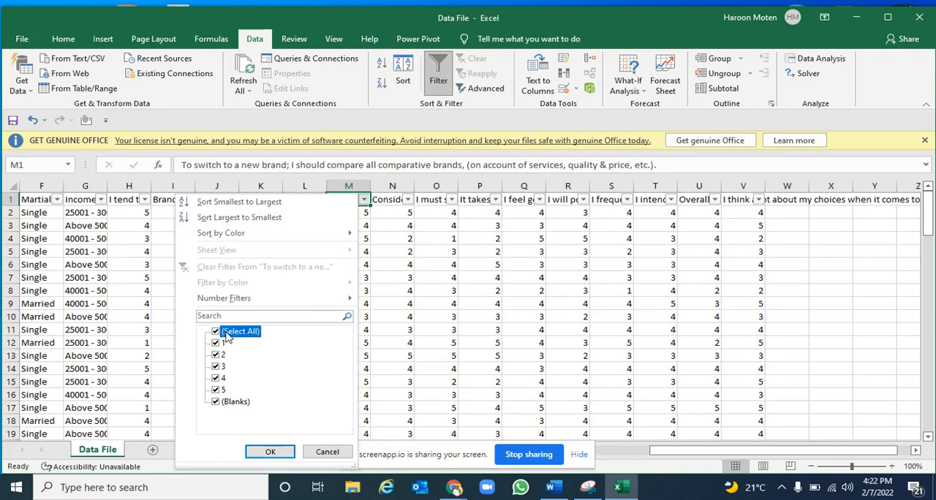
left_click(216, 402)
left_click(270, 451)
left_click(342, 265)
left_click(341, 215)
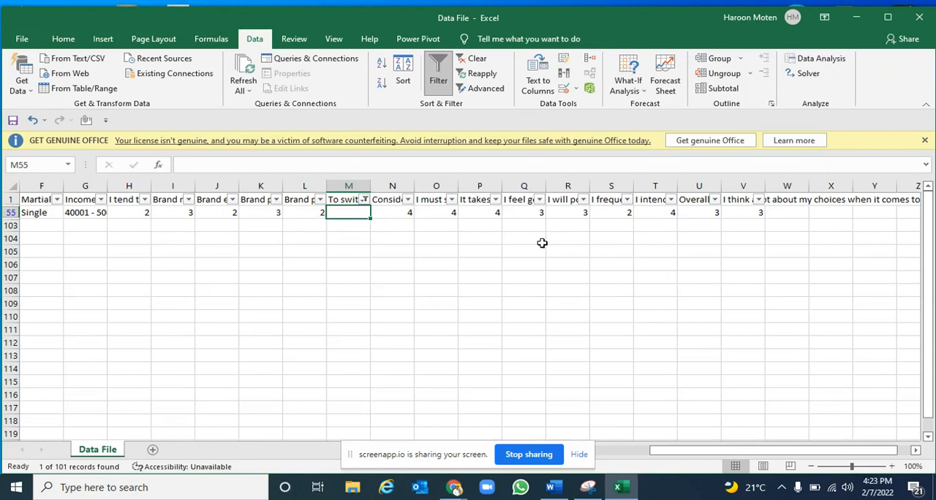
Fill the blank response in M55 with 4 and turn off the header filters to show all rows
type("3")
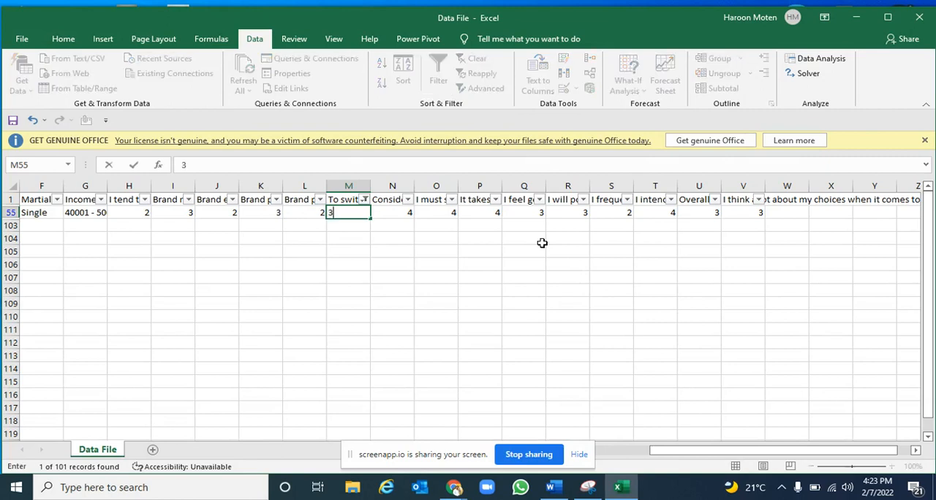
key("Return")
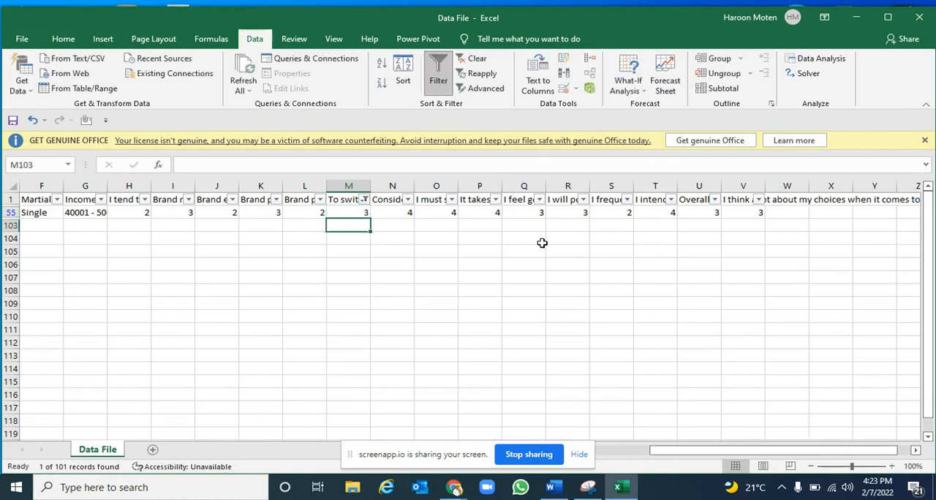
key("Up")
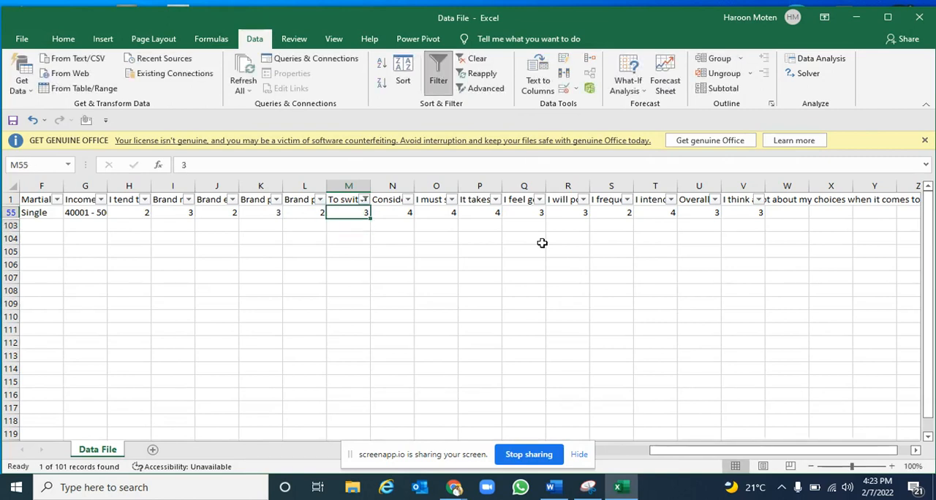
type("4")
key("Return")
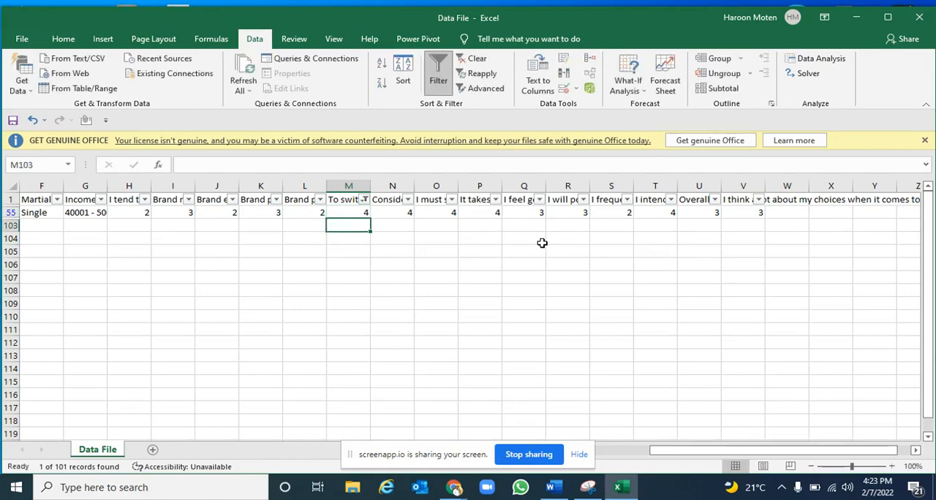
left_click(438, 76)
left_click(342, 354)
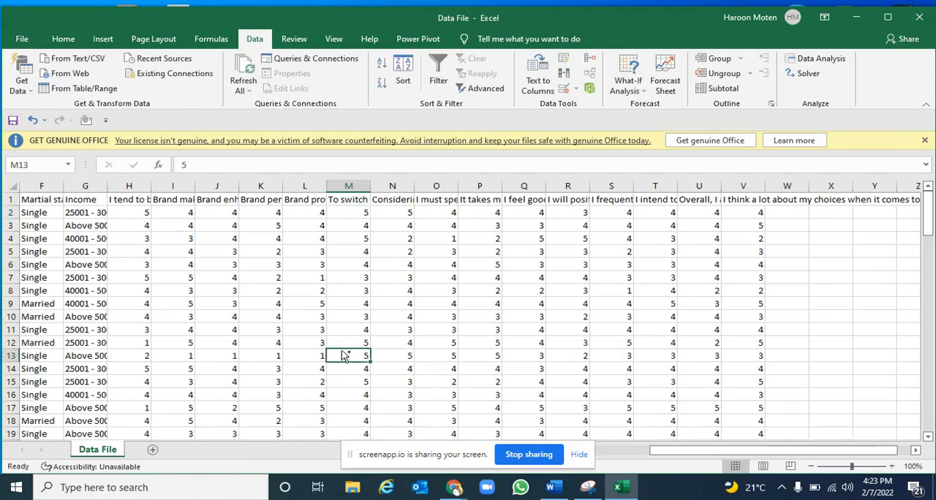
Clear the COUNTBLANK formulas from the whole of row 102
key("ctrl+Down")
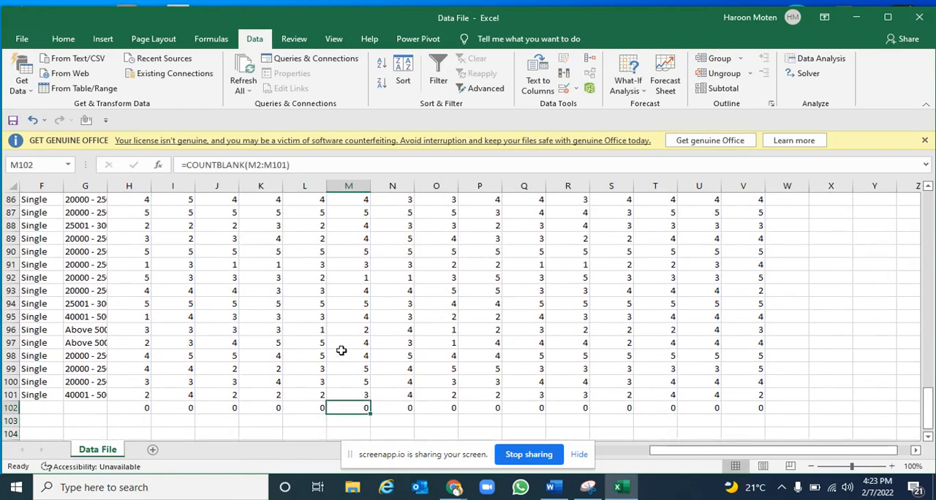
key("shift+space")
key("Delete")
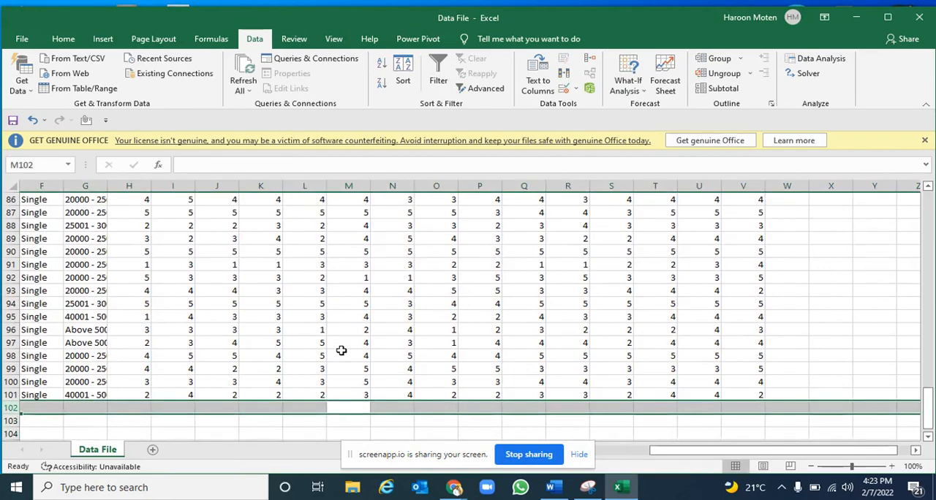
key("Up")
key("Left")
key("Left")
key("Left")
Delete columns A to G, from Timestamp through Income, so only the survey items remain
key("ctrl+Home")
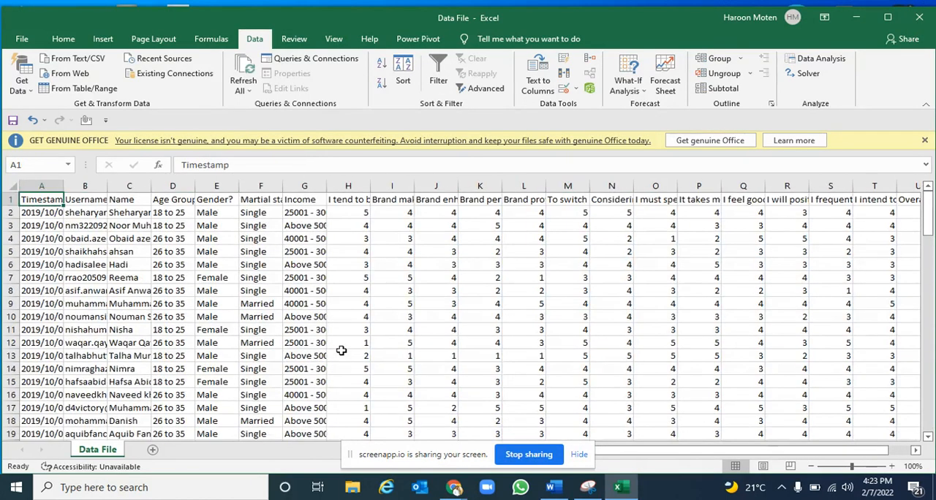
key("ctrl+space")
key("shift+Right")
key("shift+Right")
key("shift+Right")
key("shift+Right")
key("shift+Right")
key("shift+Right")
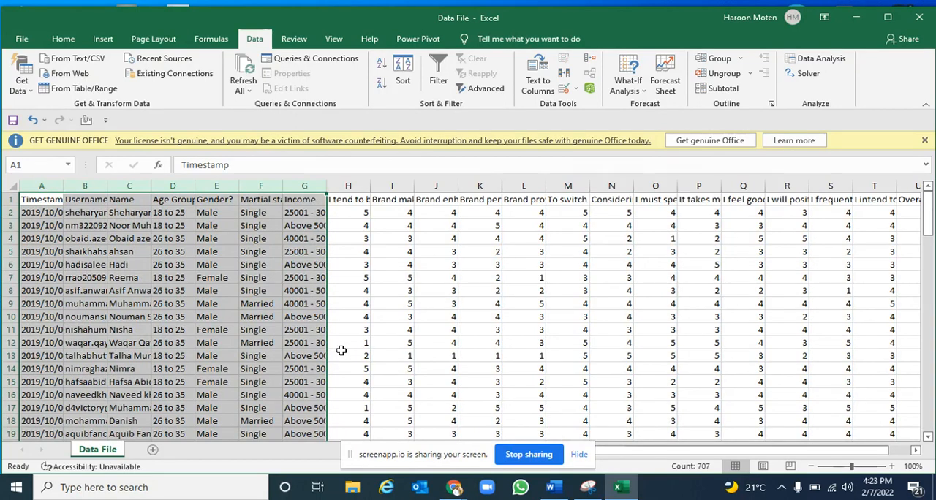
key("ctrl+minus")
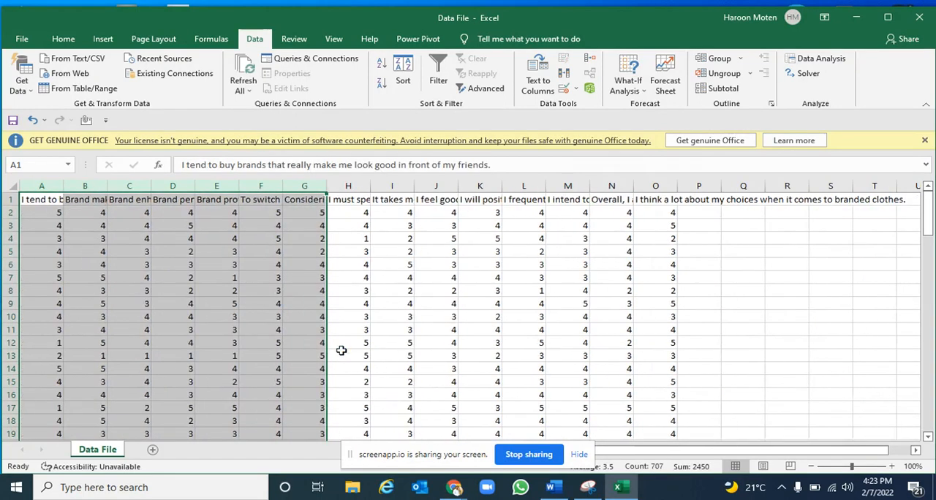
key("ctrl+Home")
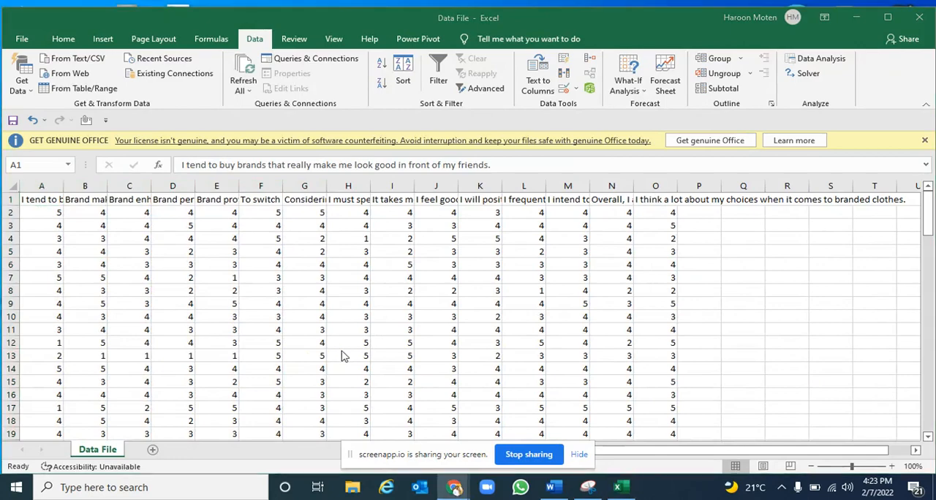
Switch to the Word questionnaire and read through its Brand Image, Switching Cost and Purchase Decision items and their codes
key("alt+Tab")
key("alt+Tab")
key("alt+Tab")
key("alt+Tab")
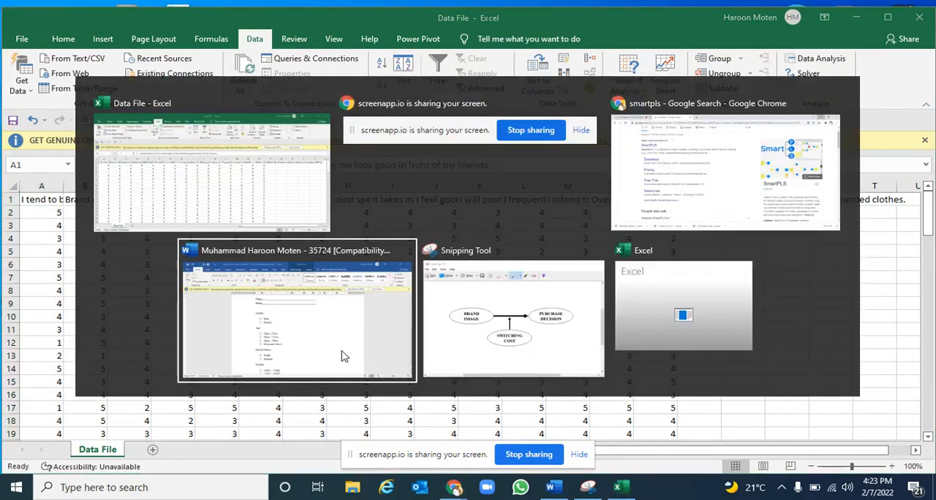
key("alt+shift+Tab")
left_click(344, 356)
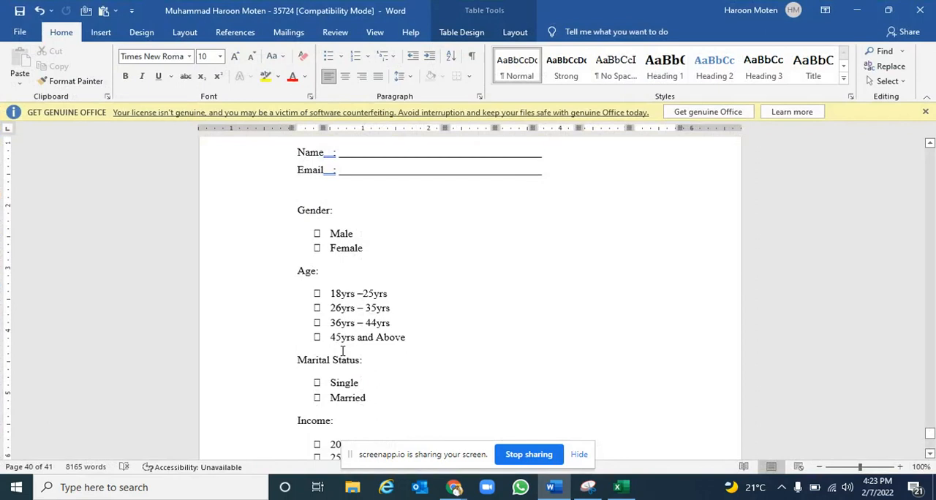
scroll(343, 351, "down", 3)
scroll(344, 340, "down", 4)
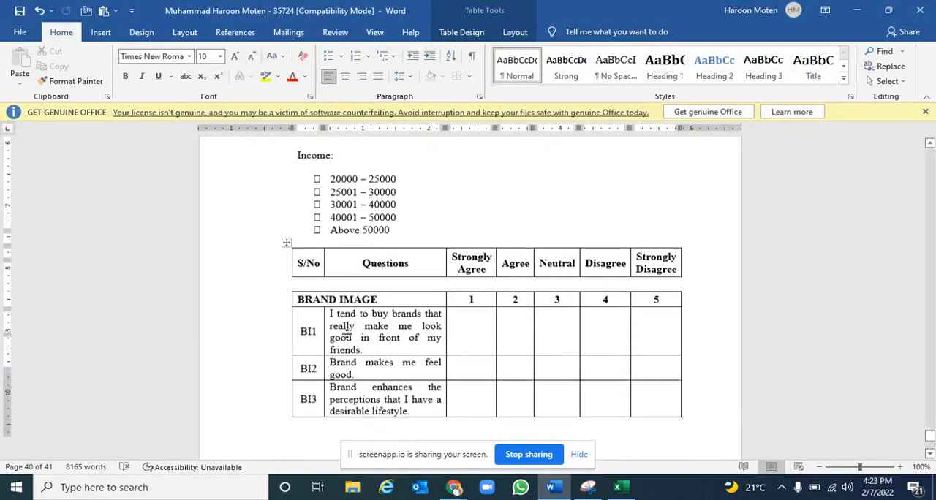
scroll(345, 335, "down", 3)
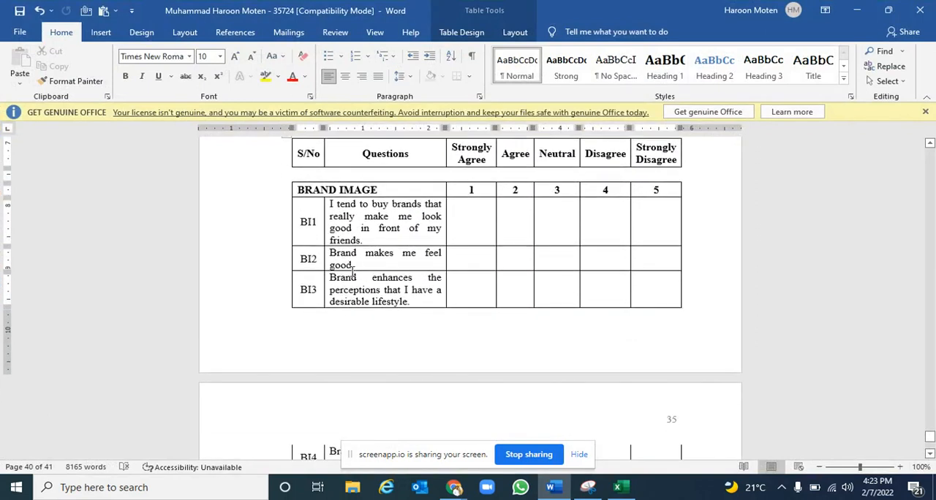
scroll(348, 293, "down", 3)
scroll(335, 362, "down", 4)
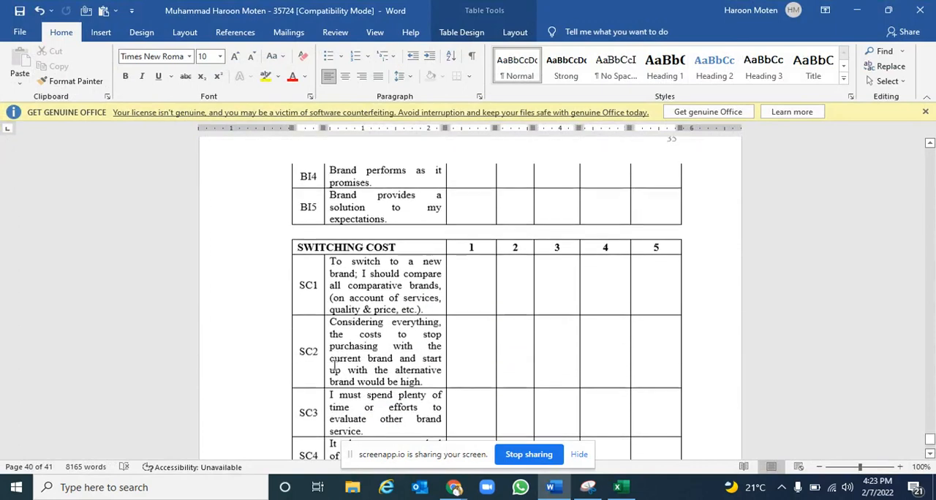
scroll(334, 365, "down", 3)
scroll(333, 356, "down", 3)
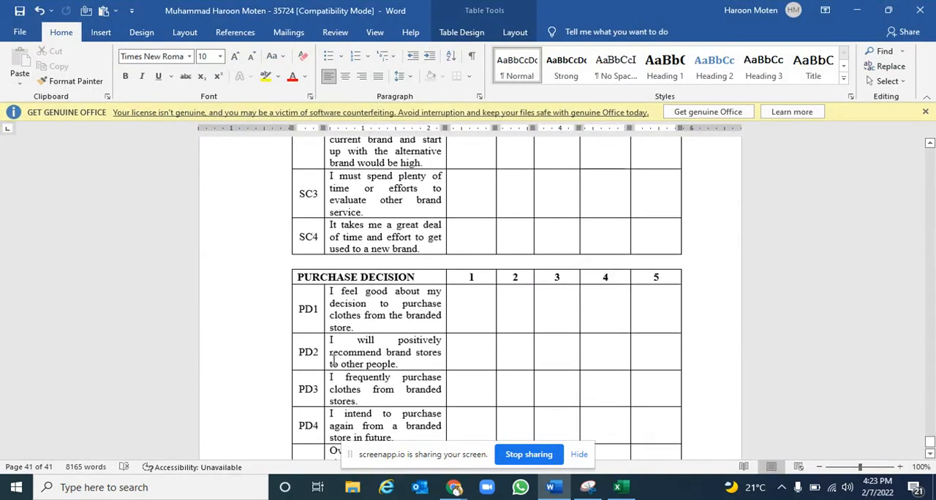
scroll(333, 360, "down", 5)
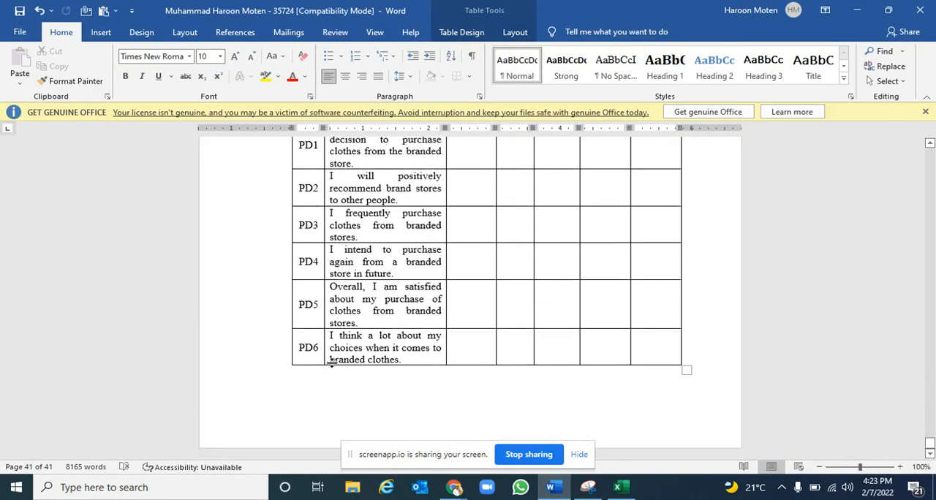
Switch back to the Excel data file, highlight the question headers A1 to O1 and return to A1
key("alt+Tab")
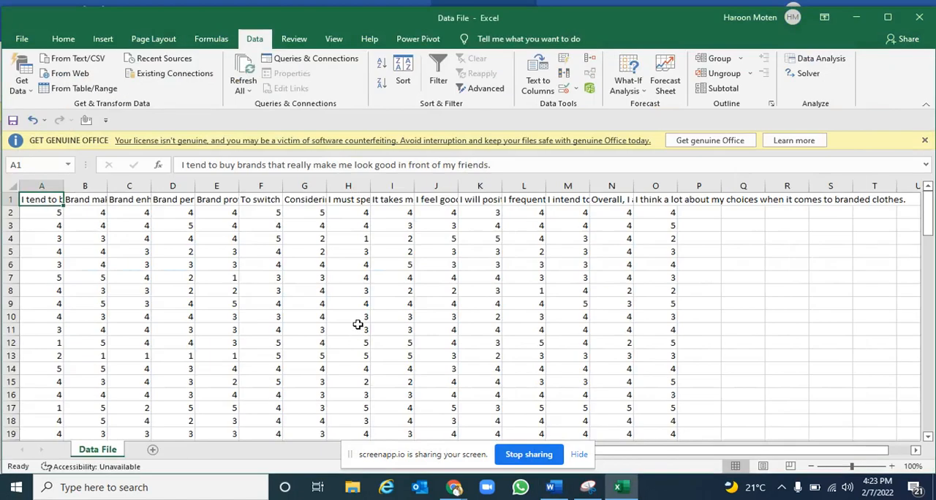
left_click_drag(46, 199, 656, 194)
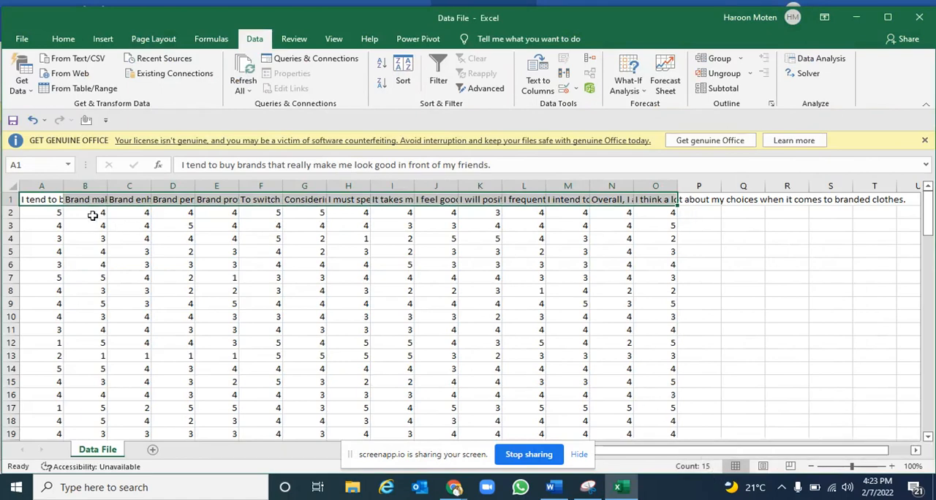
left_click(41, 200)
Switch to the Word questionnaire and examine the codes of the Brand Image items
key("alt+Tab")
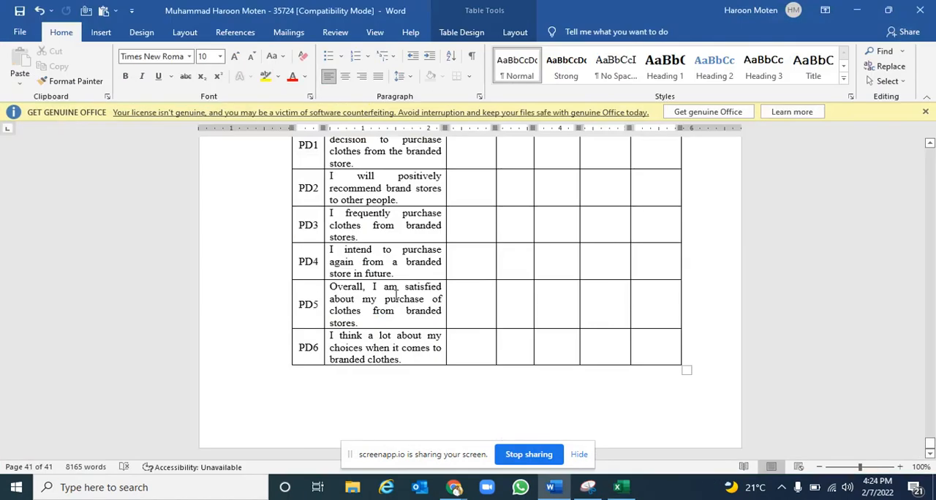
scroll(482, 315, "up", 5)
scroll(483, 315, "up", 10)
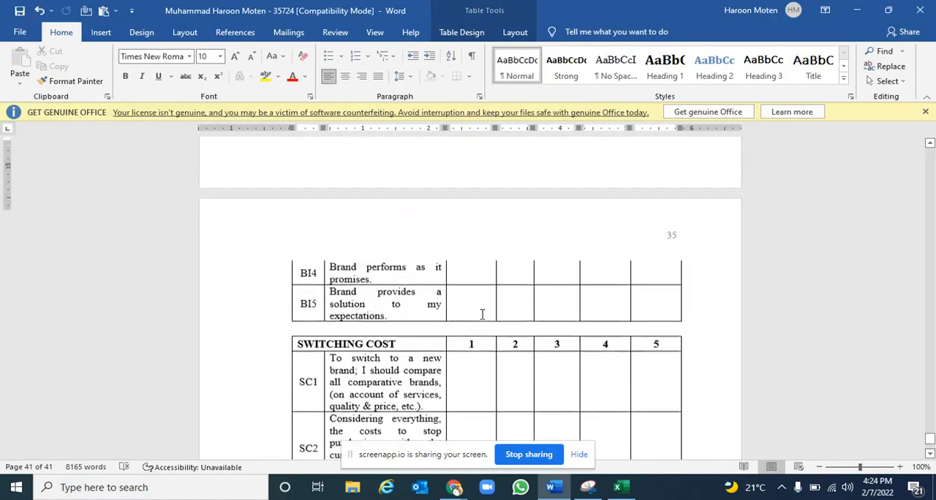
scroll(483, 322, "down", 3)
scroll(482, 322, "down", 1)
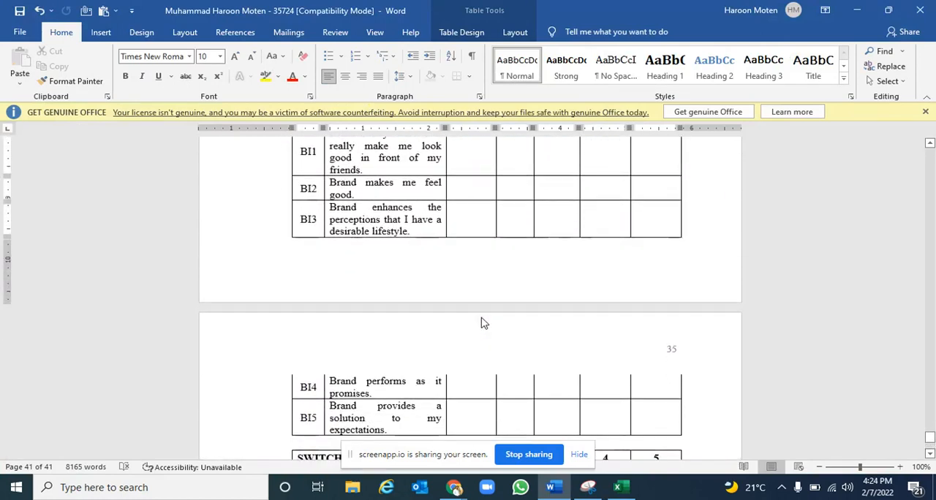
scroll(432, 275, "up", 3)
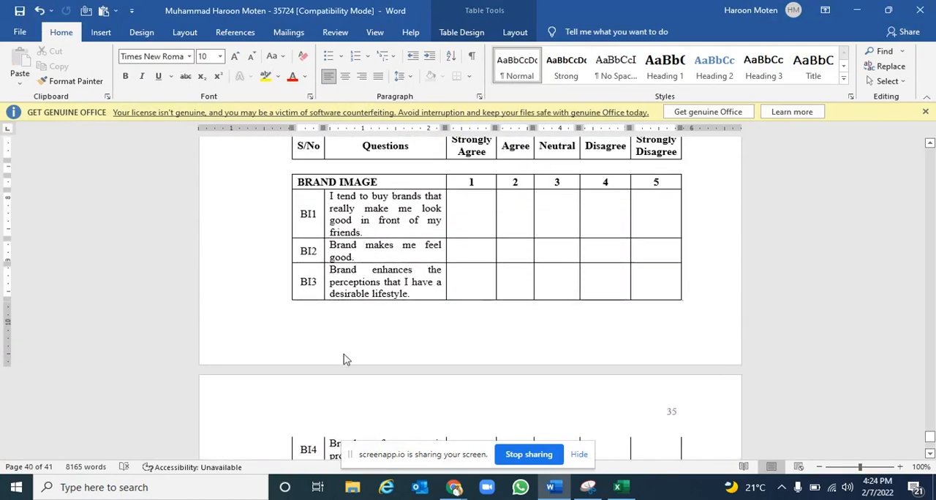
scroll(344, 357, "down", 3)
scroll(350, 384, "up", 1)
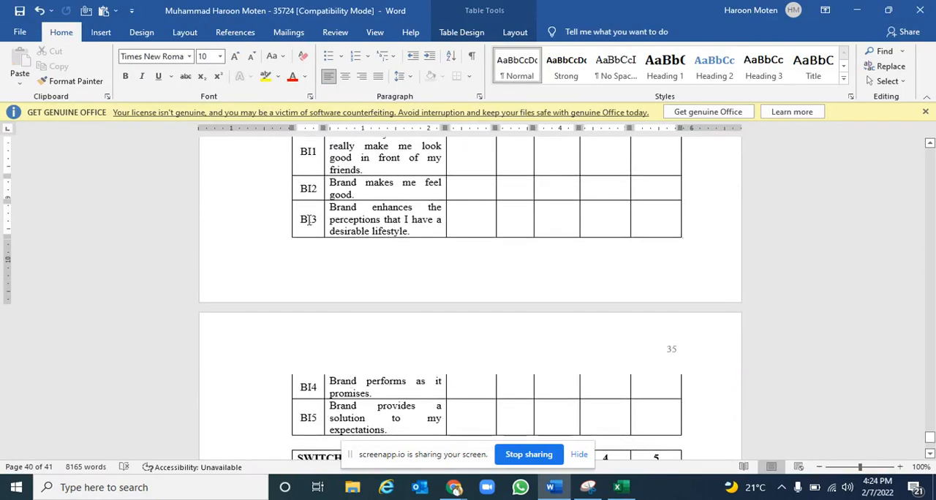
Switch back to the Excel data file and rename the first two question headers BI1 and BI2
key("alt+Tab")
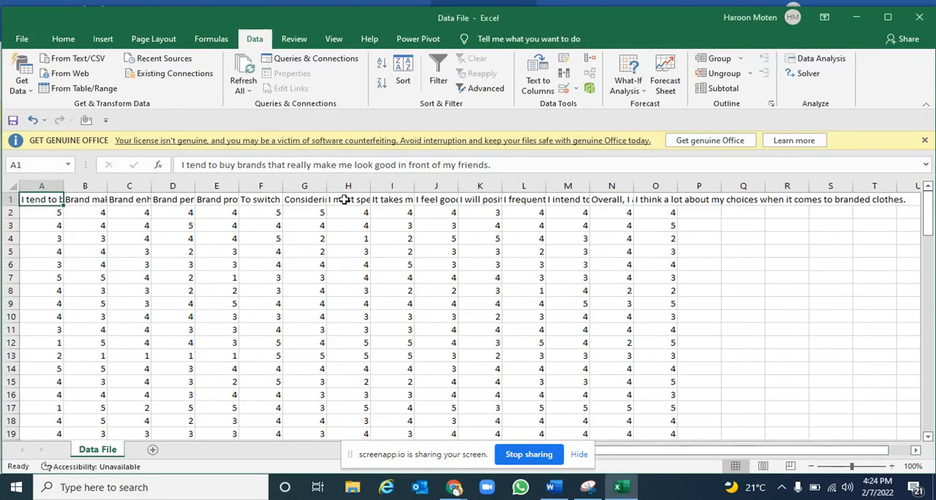
type("BI")
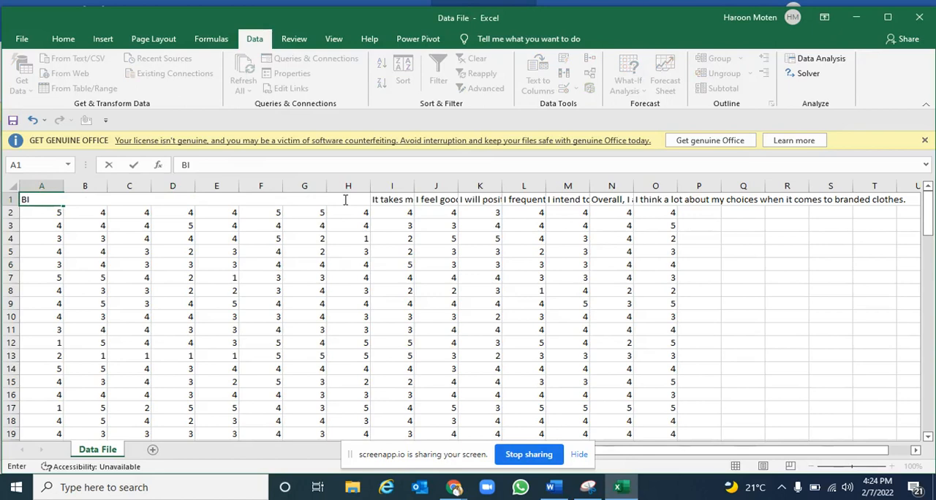
type("1")
key("Tab")
type("BI")
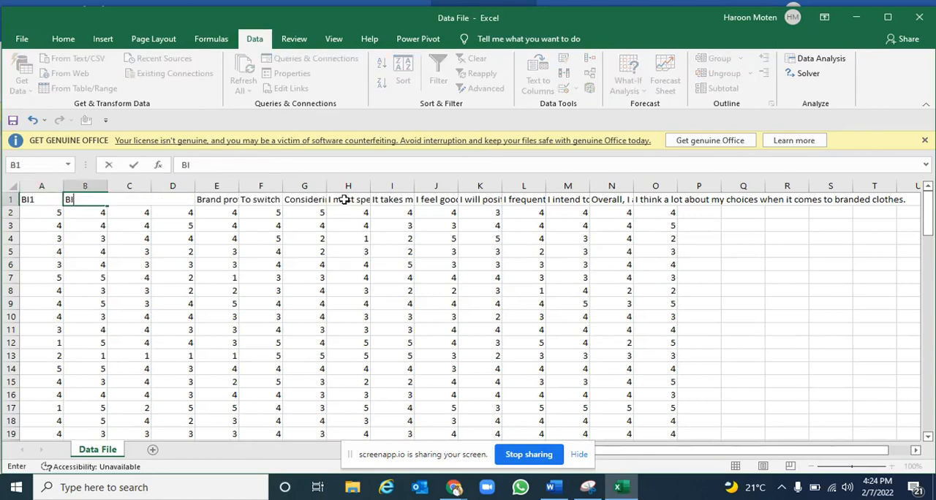
type("2")
key("Return")
Extend the BI1, BI2 header series across row 1 to BI5 in E1
key("Up")
key("Left")
key("shift+Right")
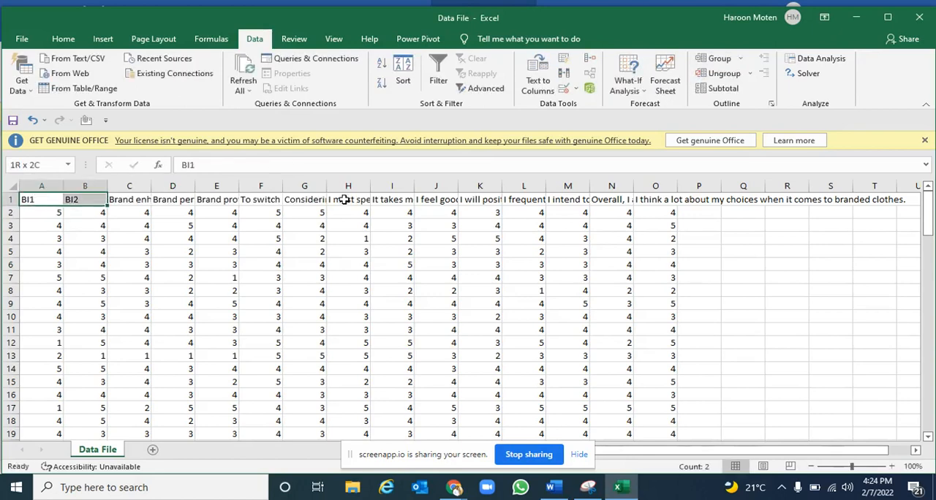
left_click_drag(107, 206, 220, 200)
Check the Switching Cost codes in the Word questionnaire, and in the Excel data file rename header F1 to SC1
left_click(268, 199)
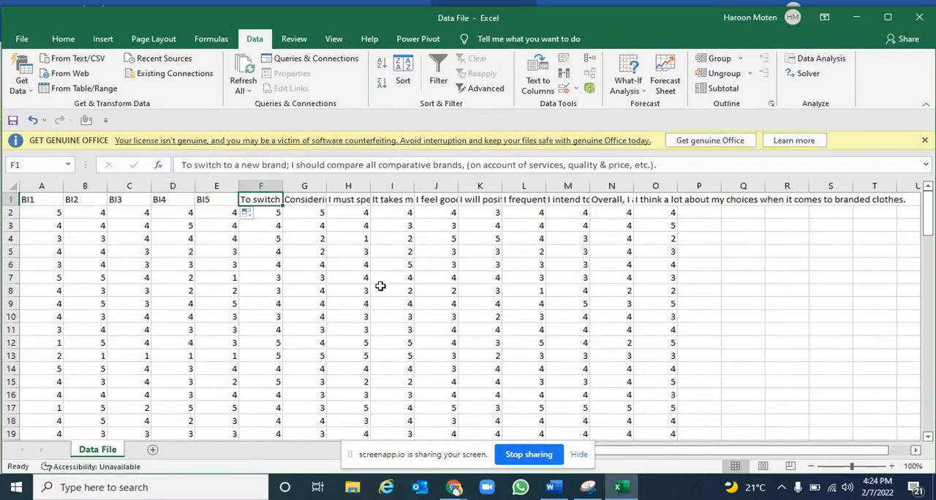
key("alt+Tab")
scroll(359, 258, "down", 8)
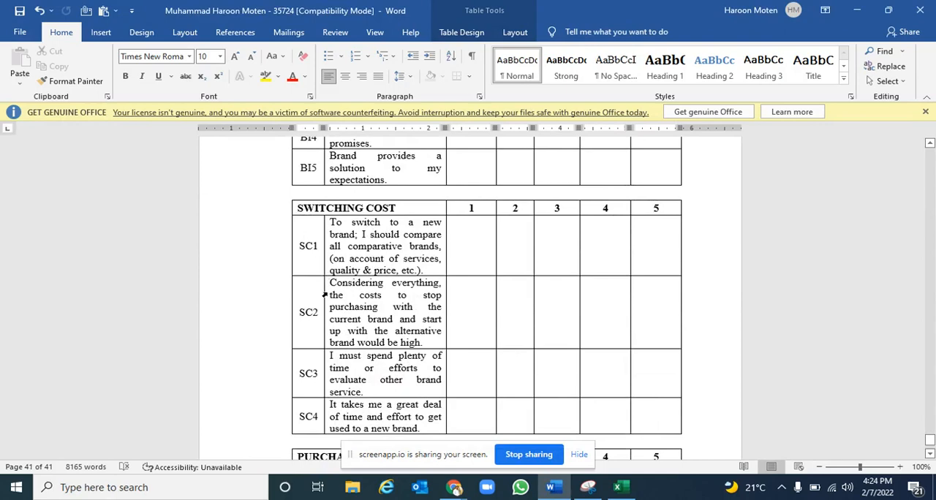
key("alt+Tab")
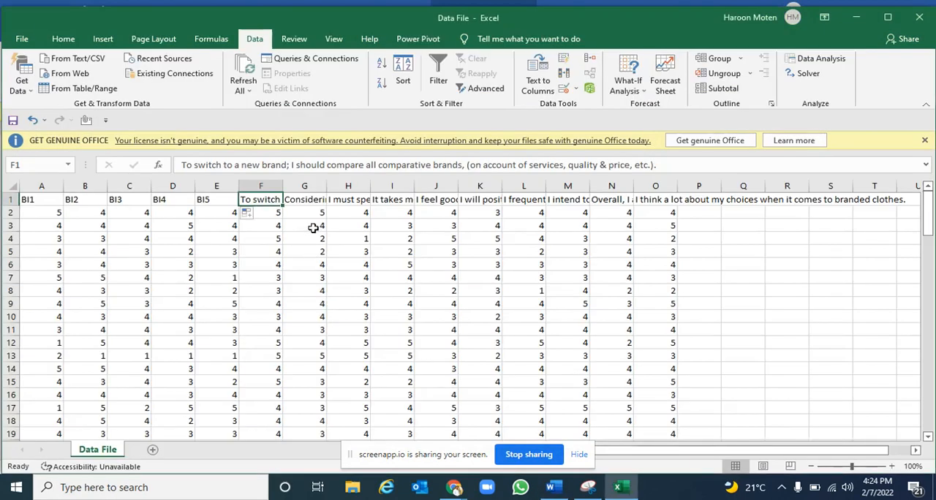
type("SC1")
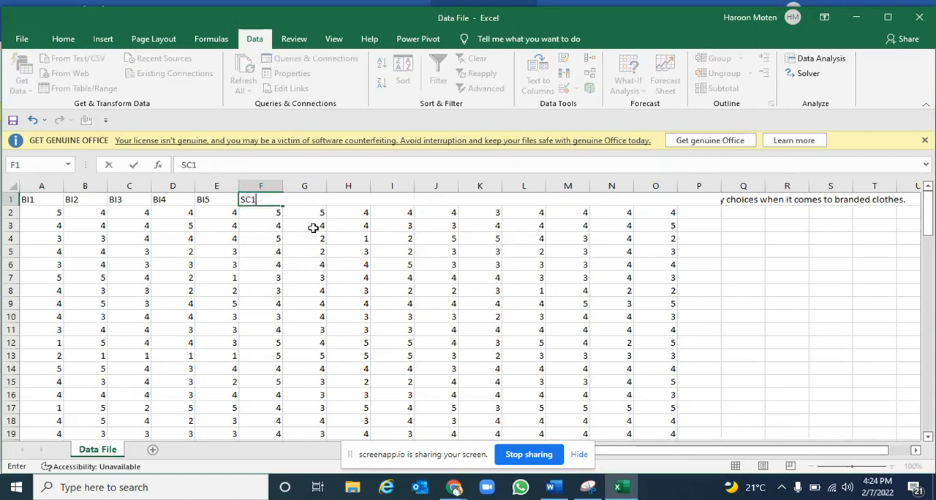
key("Return")
key("Right")
type("0")
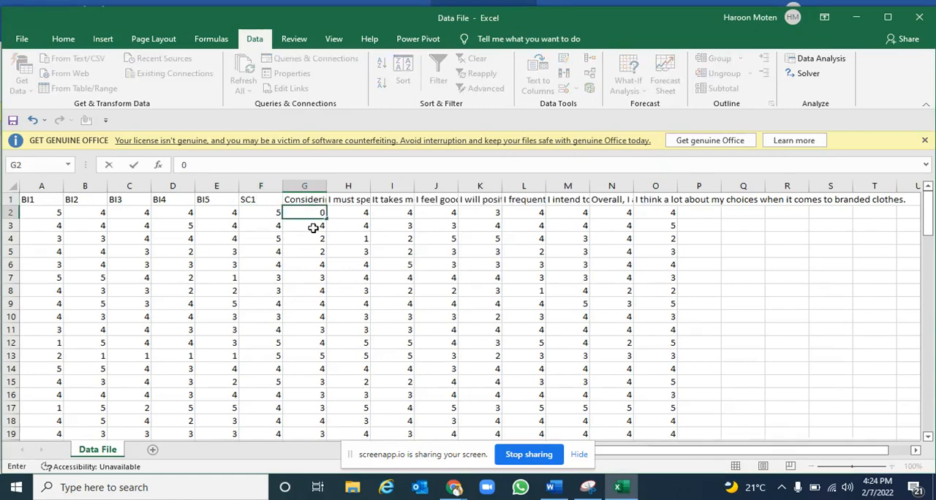
key("Escape")
key("Right")
key("Left")
key("Up")
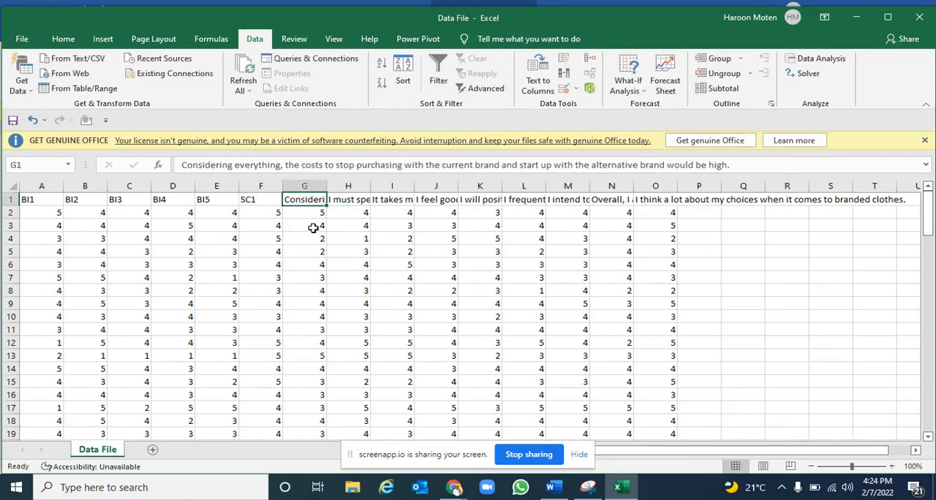
Rename header G1 to SC2 and extend the SC1, SC2 header series across row 1 to SC4 in I1
type("SC2")
key("Return")
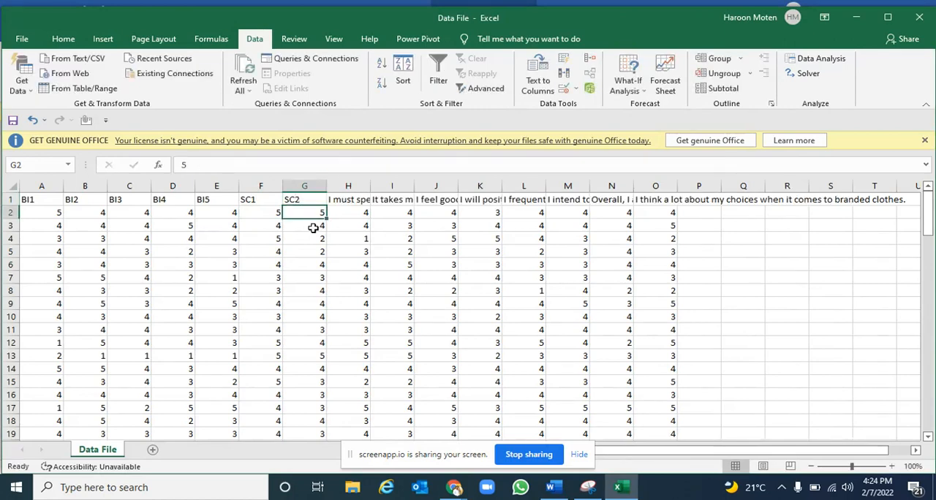
key("Up")
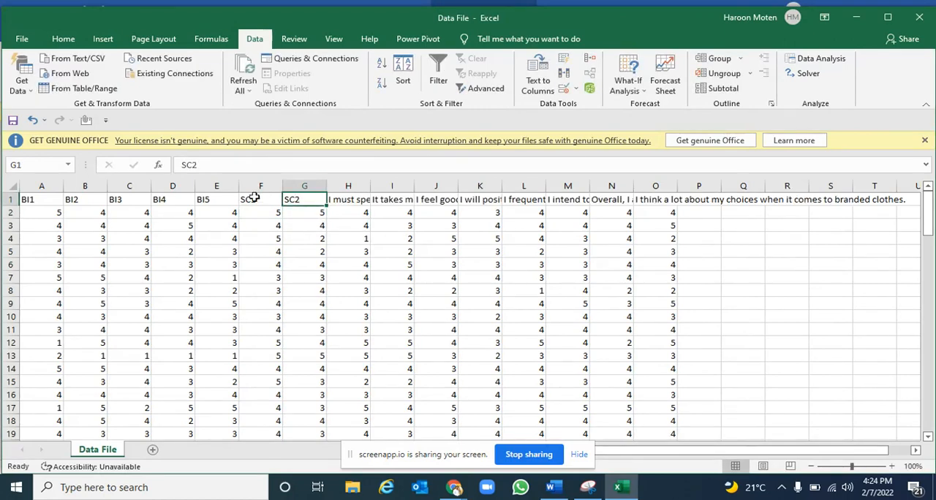
left_click_drag(255, 197, 413, 203)
Switch to the Word questionnaire and examine the codes of the Purchase Decision items
left_click(446, 199)
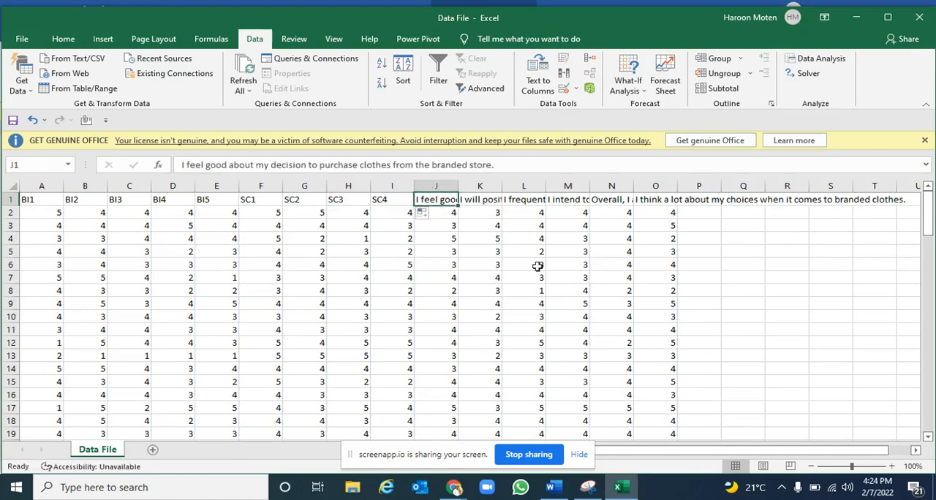
key("alt+Tab")
scroll(493, 265, "down", 8)
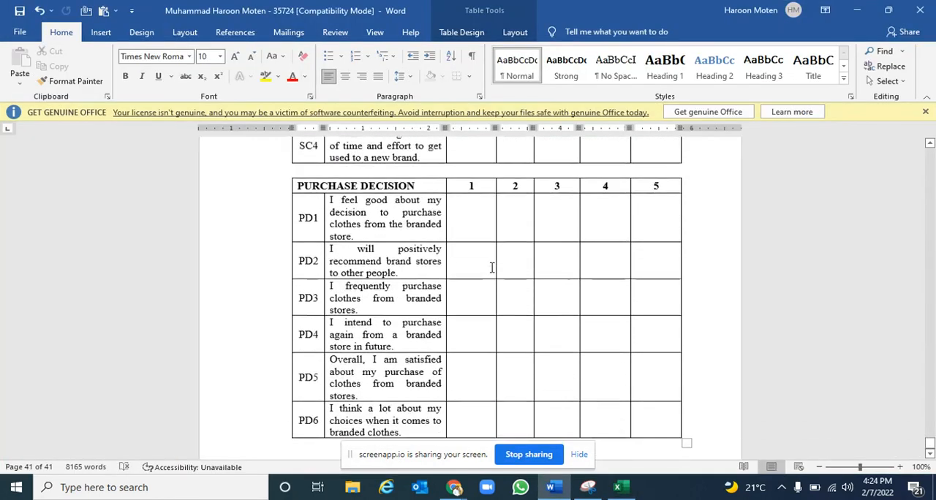
scroll(492, 267, "up", 1)
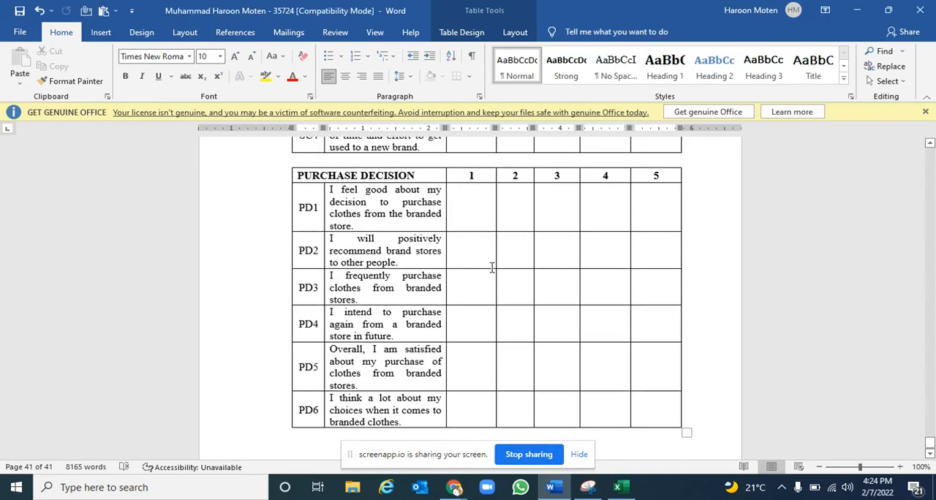
Switch back to the Excel data file and rename headers J1 and K1 to PD1 and PD2
key("alt+Tab")
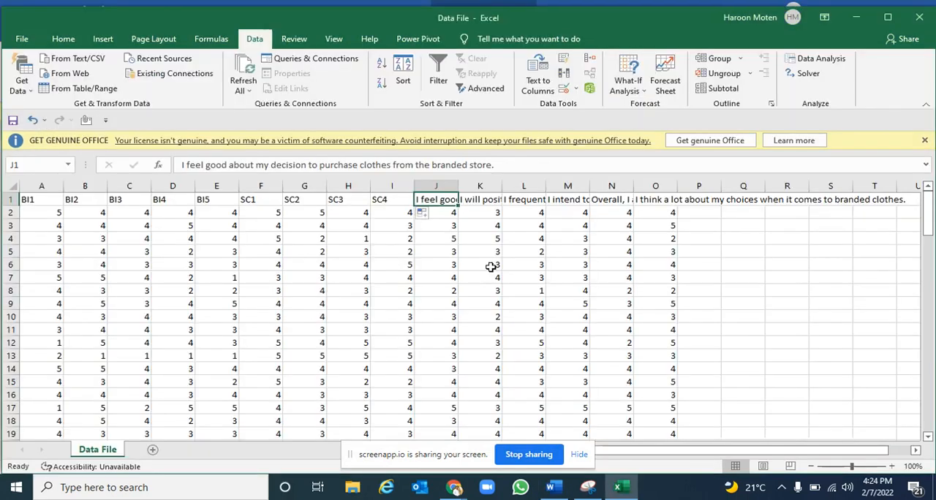
type("PD1")
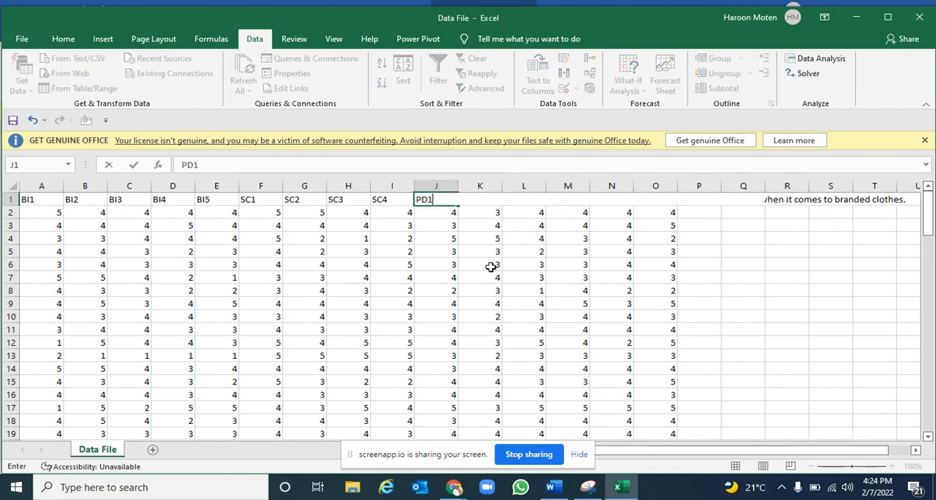
key("Return")
key("Up")
key("Right")
type("P")
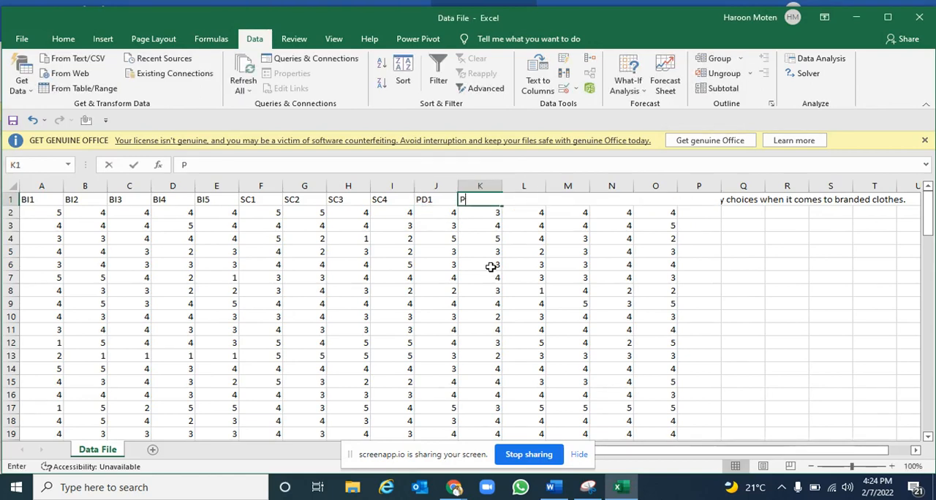
type("D2")
key("Return")
key("Up")
key("Left")
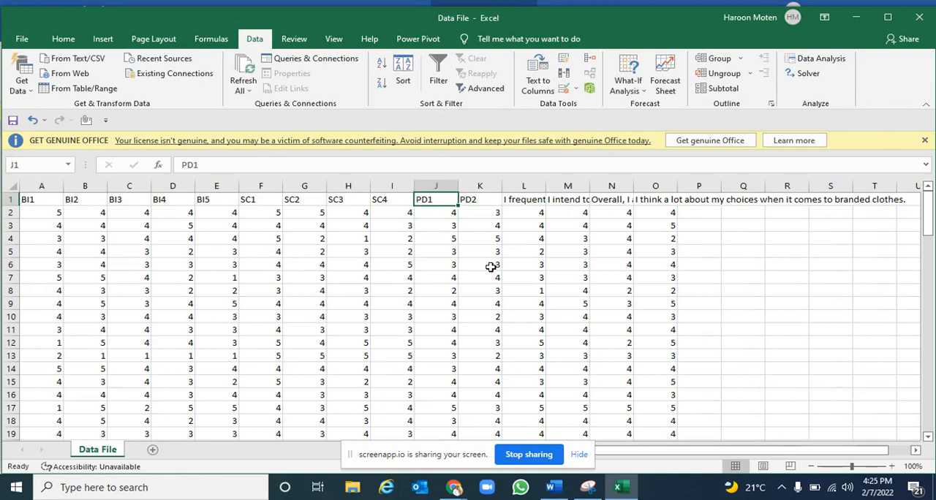
Extend the PD1, PD2 header series across row 1 to PD6 in O1
key("shift+Right")
mouse_move(502, 206)
left_mouse_down()
mouse_move(662, 200)
mouse_move(494, 201)
left_mouse_up()
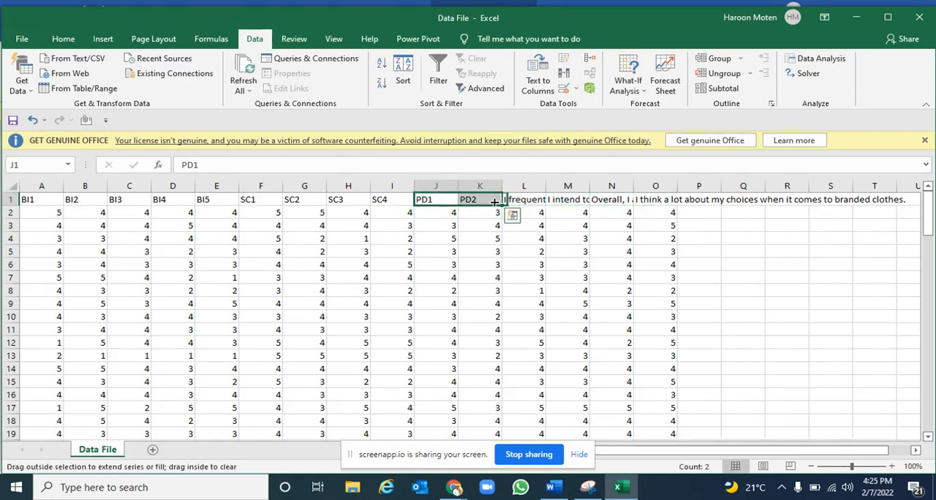
left_click(614, 202)
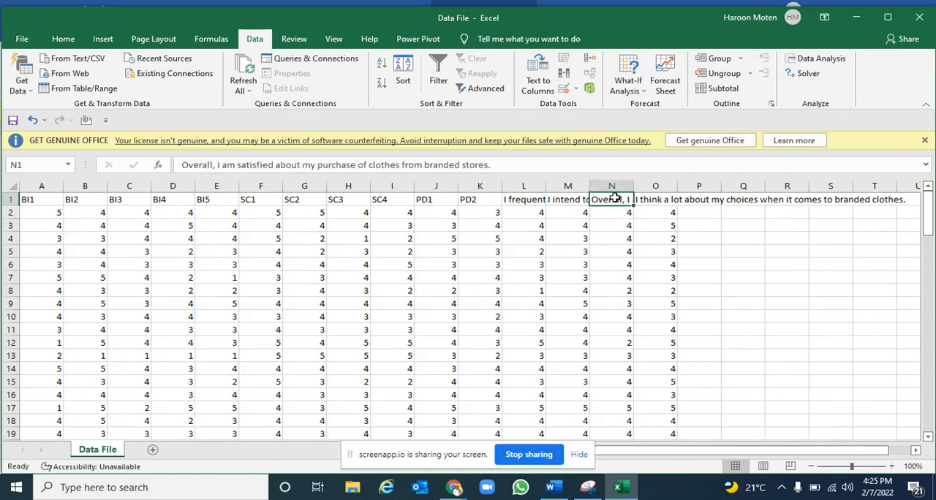
double_click(619, 199)
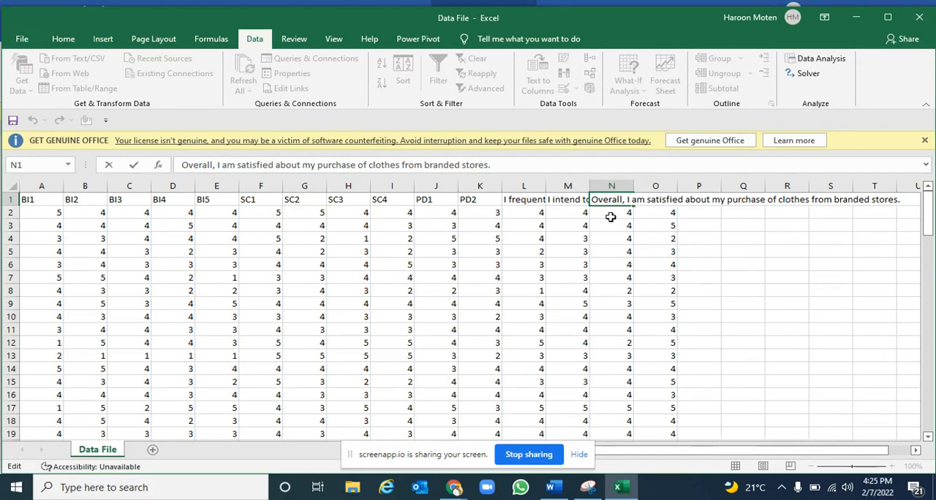
left_click(556, 203)
left_click(479, 200)
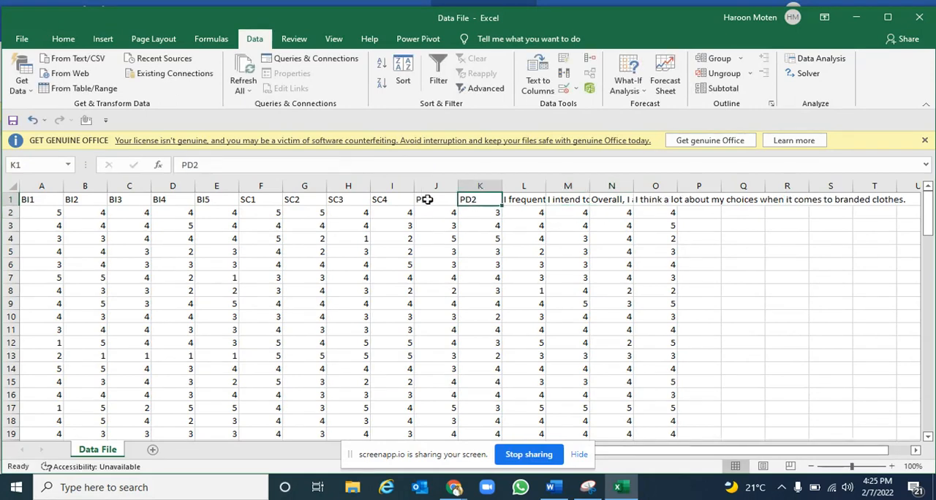
left_click_drag(428, 200, 669, 202)
left_click(580, 291)
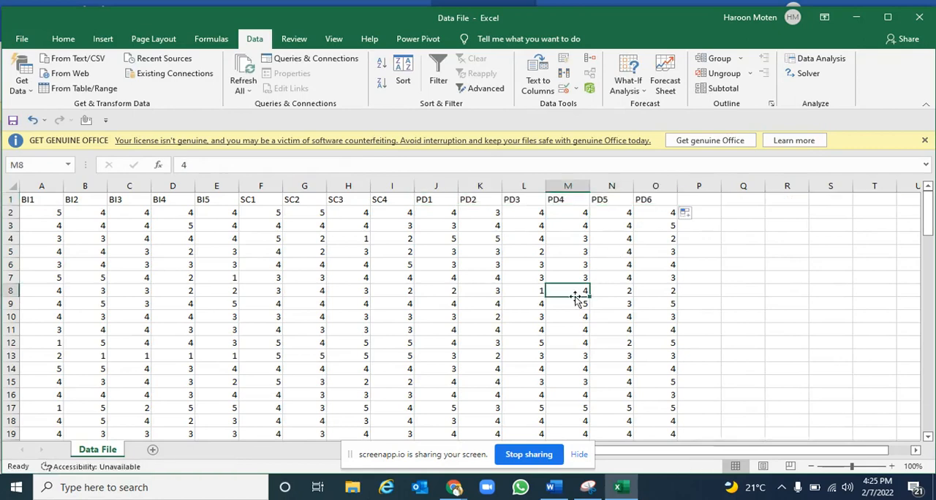
Review the data down to its last row and return to cell A1
left_click(339, 279)
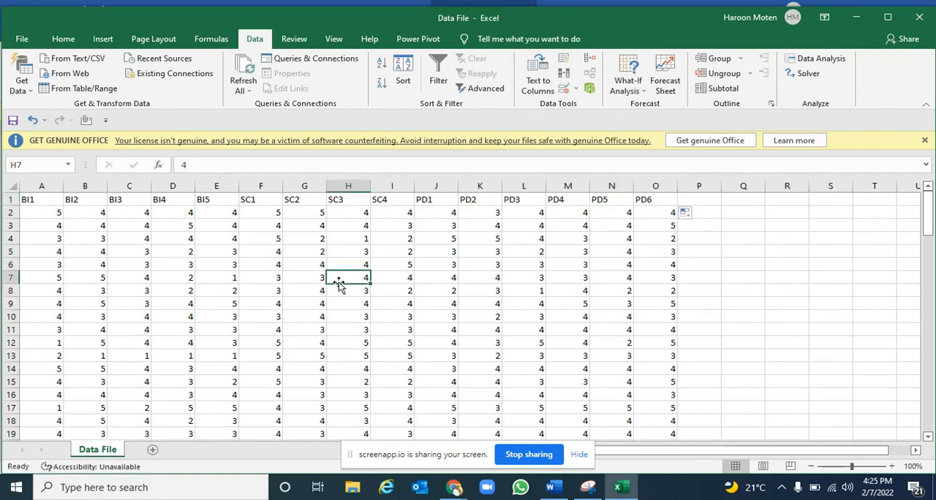
key("ctrl+Down")
key("Left")
key("Left")
key("Left")
key("Left")
key("Left")
key("Left")
key("Left")
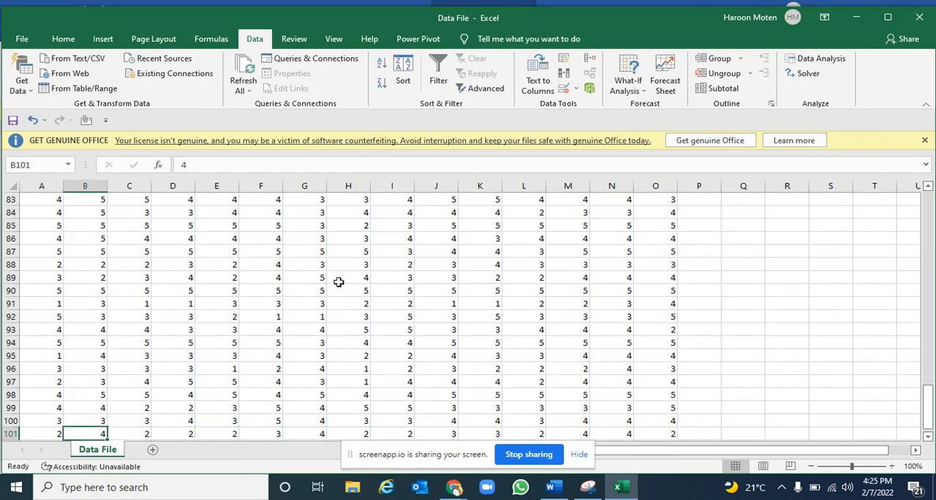
key("ctrl+Up")
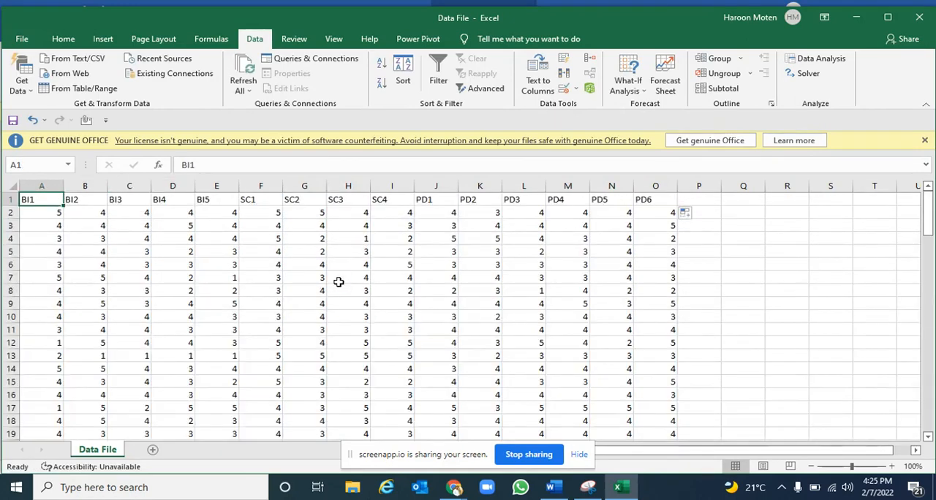
Close the Excel data file and launch SmartPLS 3 in a maximized window
left_click(920, 16)
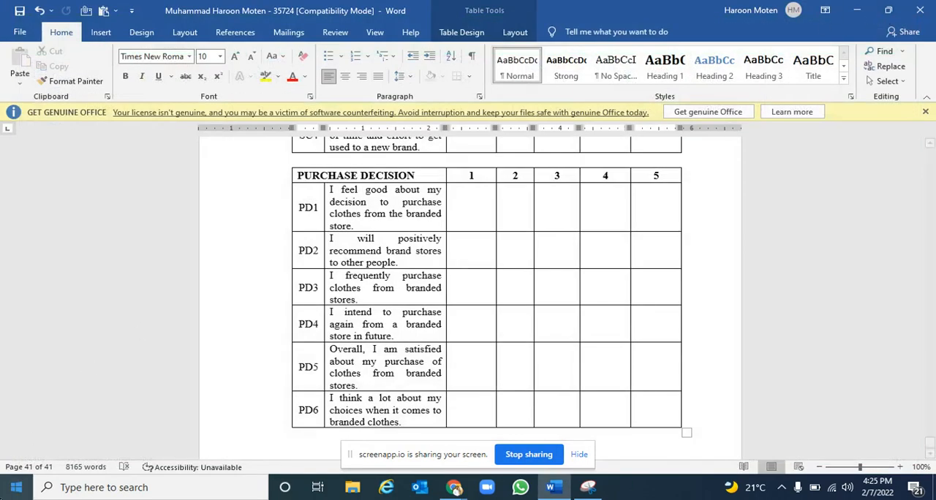
left_click(16, 487)
type("SMART")
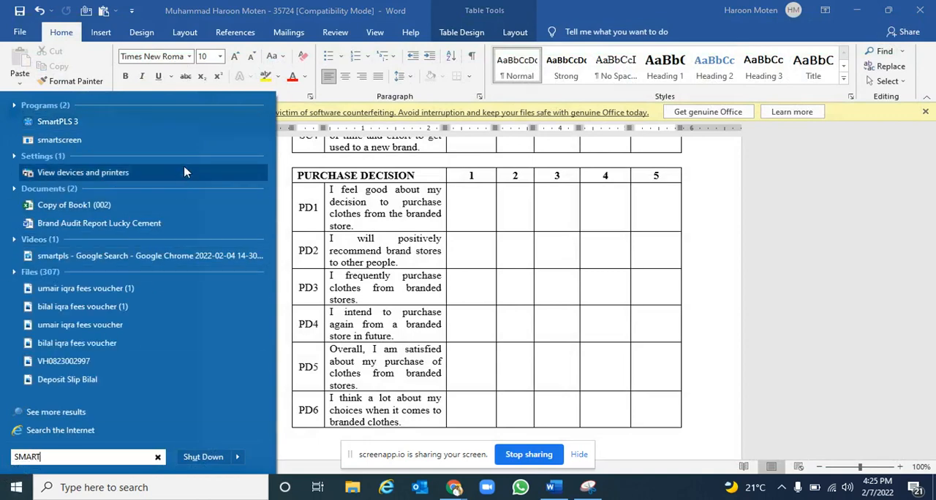
left_click(190, 125)
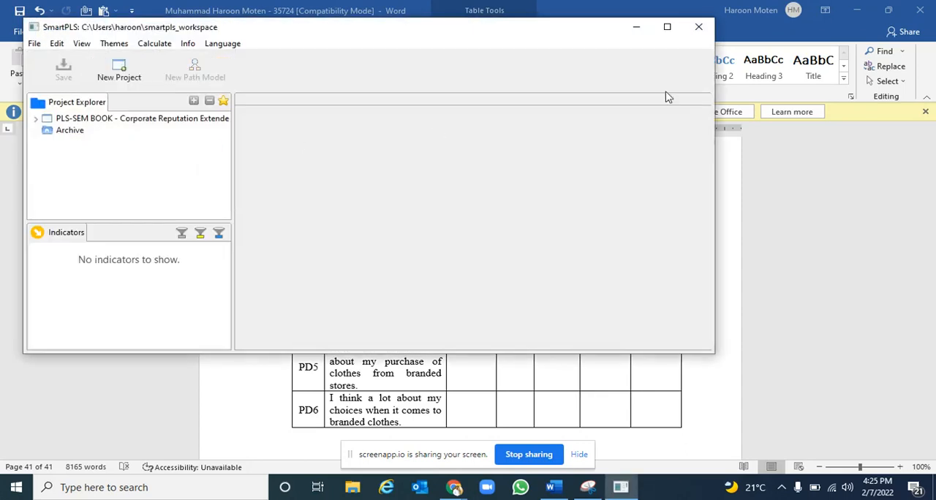
left_click(667, 26)
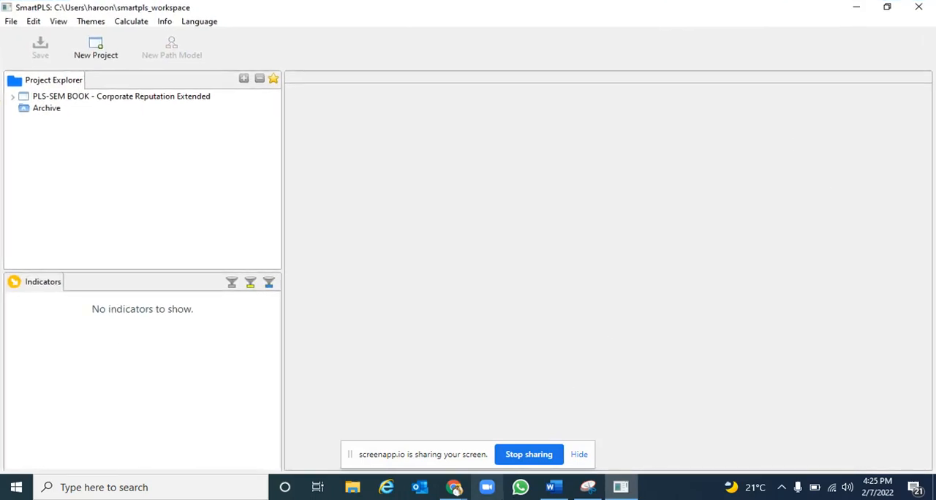
Switch to the research model in Snipping Tool, circle Brand Image with the highlighter and label it IV
left_click(554, 489)
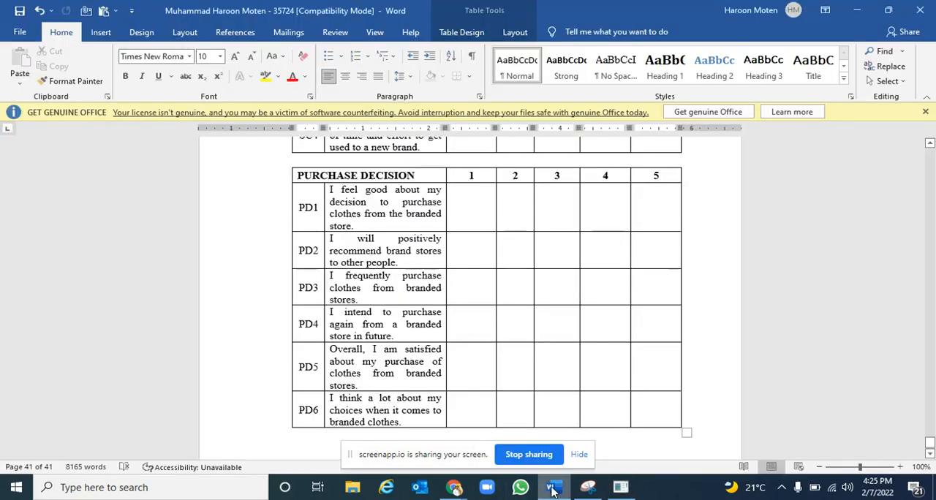
left_click(590, 489)
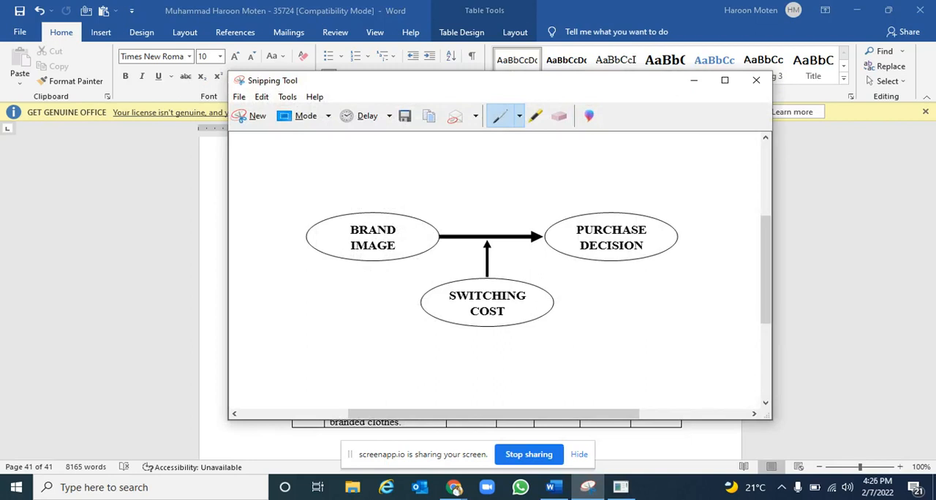
left_click(536, 115)
mouse_move(369, 189)
left_mouse_down()
mouse_move(326, 212)
mouse_move(419, 276)
mouse_move(404, 198)
mouse_move(366, 189)
left_mouse_up()
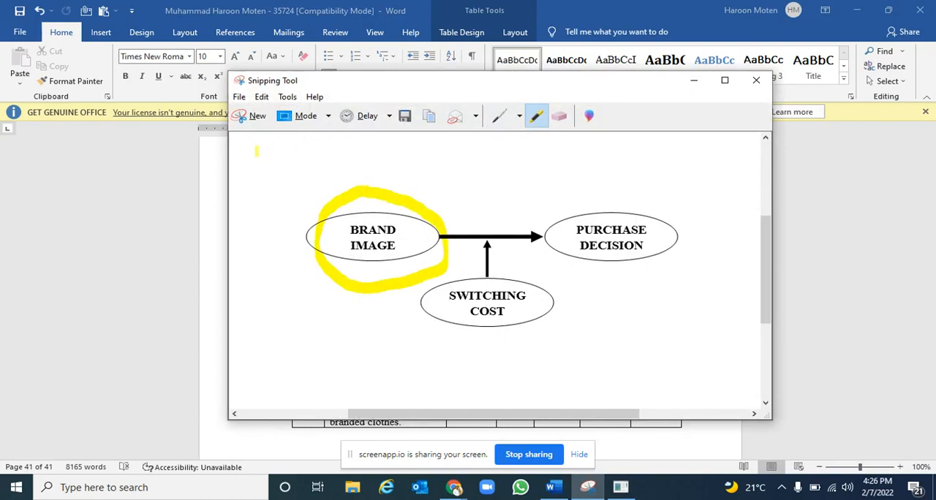
left_click_drag(257, 151, 303, 150)
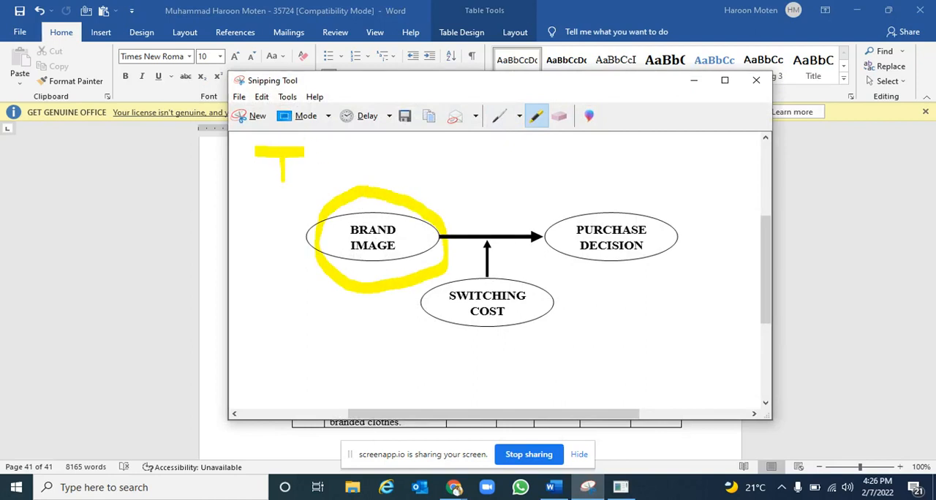
left_click_drag(270, 186, 310, 187)
mouse_move(317, 147)
left_mouse_down()
mouse_move(338, 175)
mouse_move(351, 157)
left_mouse_up()
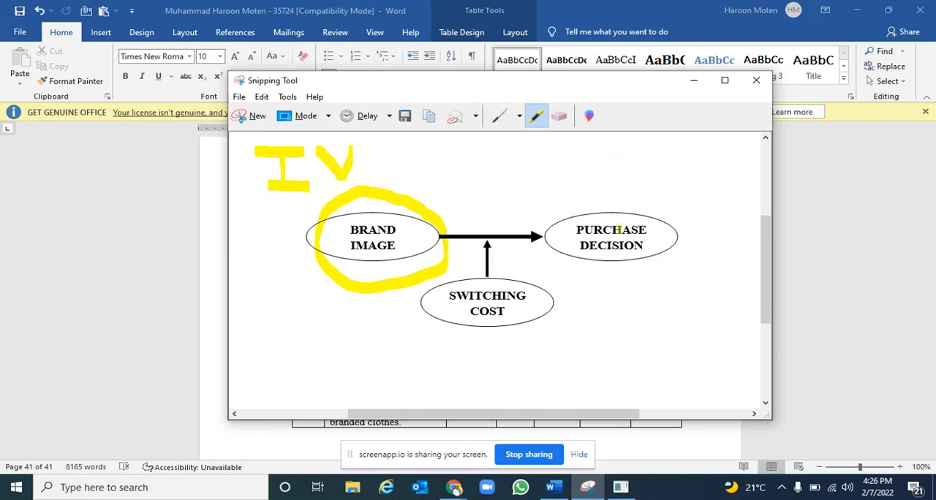
Circle Purchase Decision with the highlighter and write DV above it
mouse_move(635, 188)
left_mouse_down()
mouse_move(533, 192)
mouse_move(599, 286)
mouse_move(695, 223)
mouse_move(634, 198)
left_mouse_up()
left_click_drag(646, 143, 653, 174)
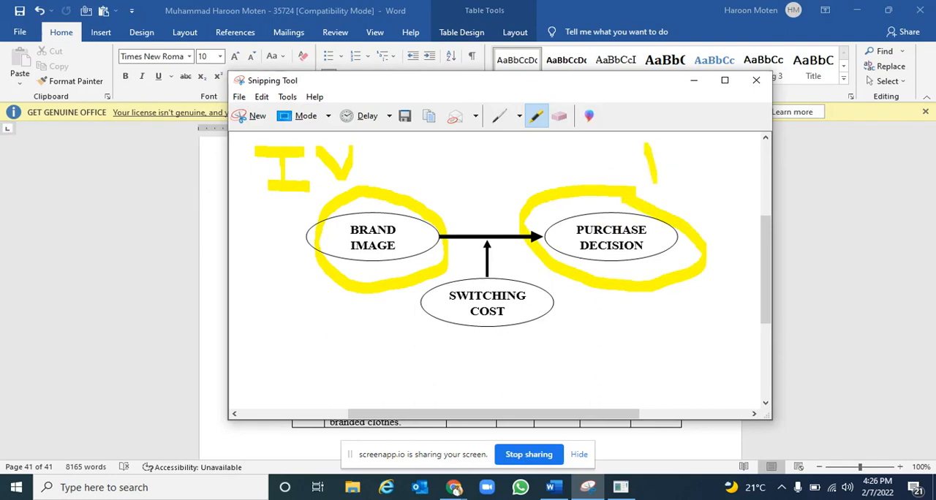
mouse_move(647, 142)
left_mouse_down()
mouse_move(689, 169)
mouse_move(661, 192)
left_mouse_up()
mouse_move(703, 149)
left_mouse_down()
mouse_move(716, 177)
mouse_move(736, 145)
left_mouse_up()
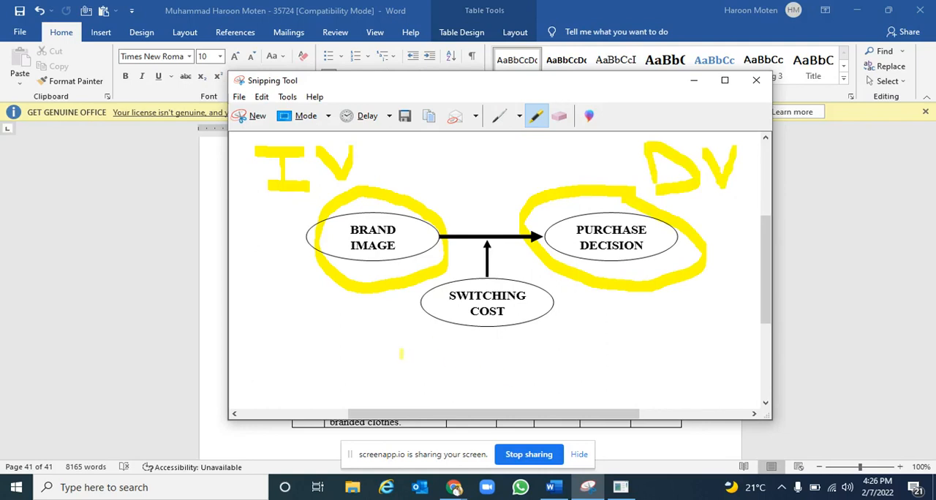
Highlight Switching Cost and its arrow in the model, and write MV below it
mouse_move(483, 311)
left_mouse_down()
mouse_move(519, 313)
mouse_move(516, 304)
mouse_move(431, 294)
left_mouse_up()
left_click_drag(488, 281, 488, 272)
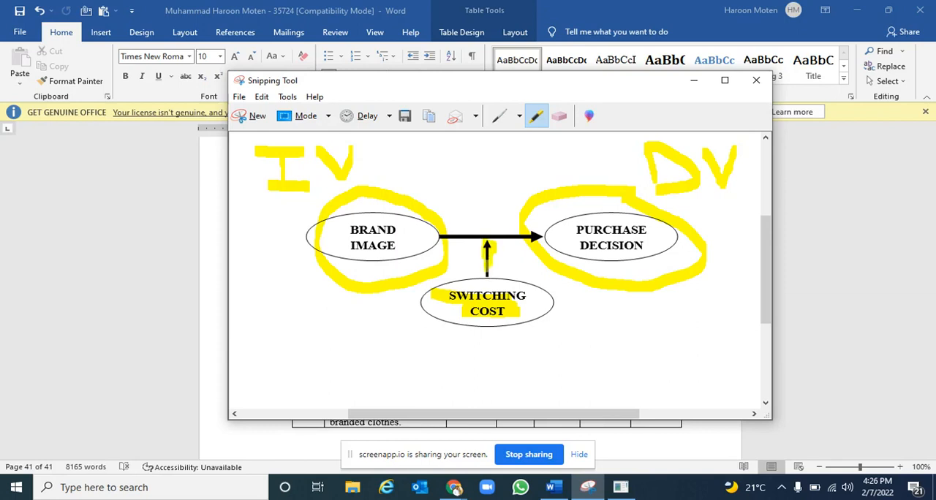
left_click_drag(445, 350, 452, 383)
mouse_move(449, 338)
left_mouse_down()
mouse_move(481, 361)
mouse_move(504, 337)
mouse_move(512, 379)
left_mouse_up()
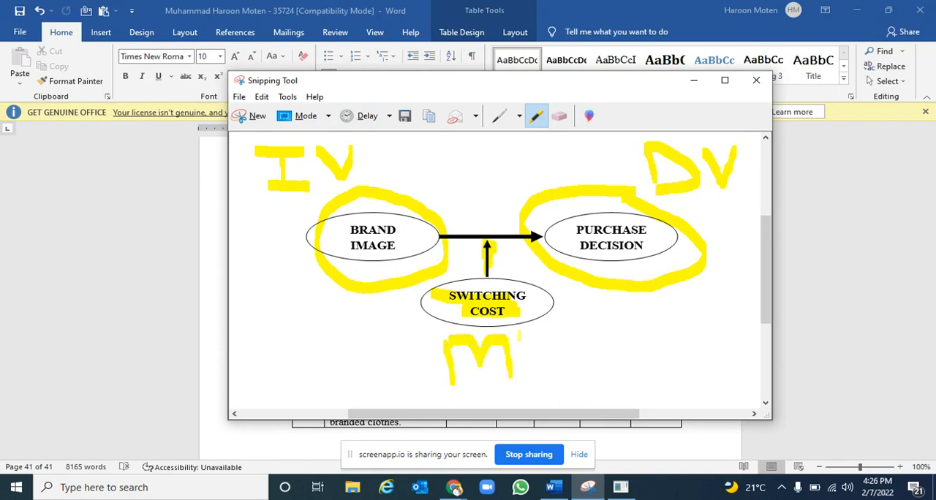
mouse_move(519, 333)
left_mouse_down()
mouse_move(545, 369)
mouse_move(557, 335)
left_mouse_up()
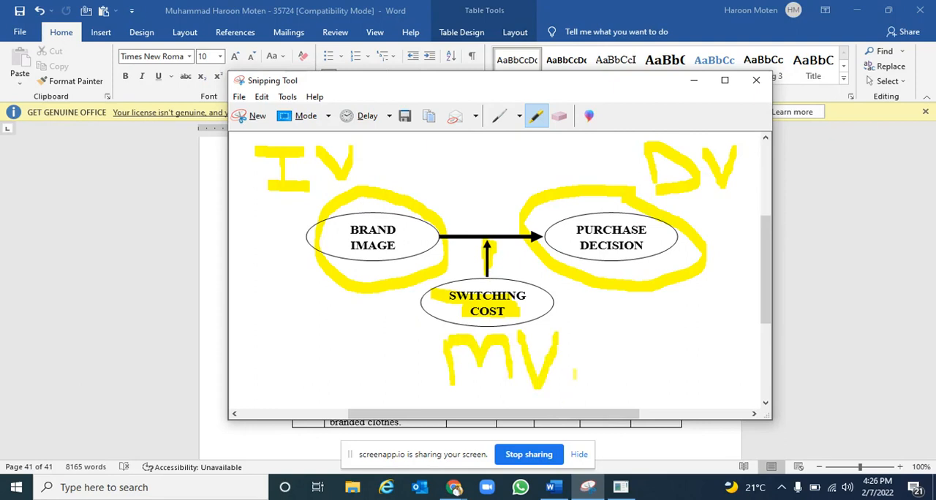
Switch to SmartPLS and create a new project named Switching Cost
left_click(620, 487)
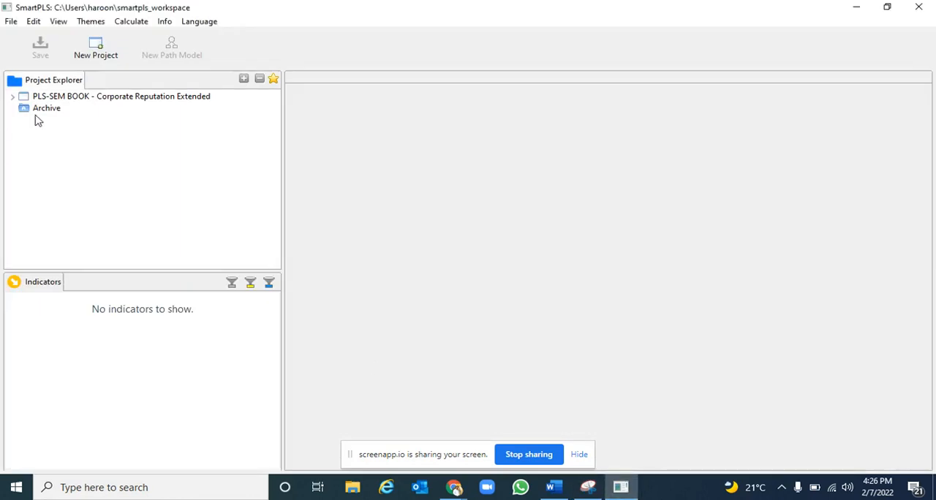
left_click(95, 51)
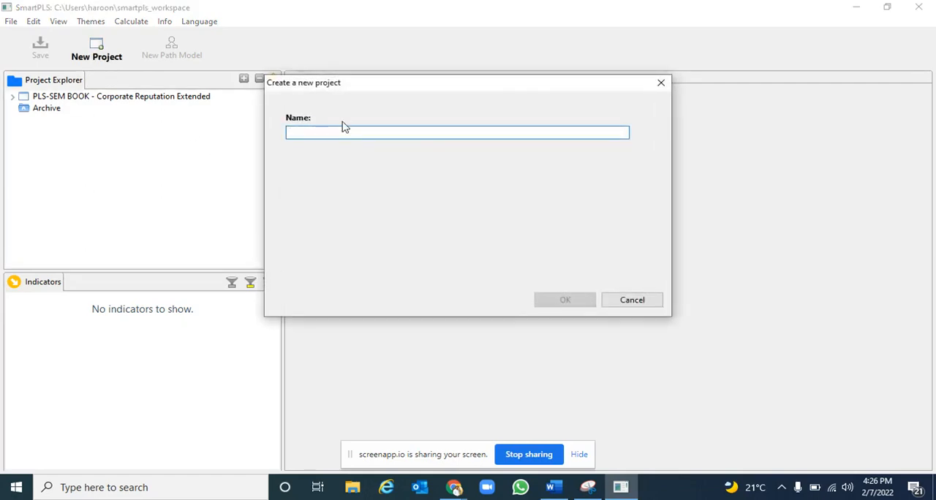
type("Switching Cost")
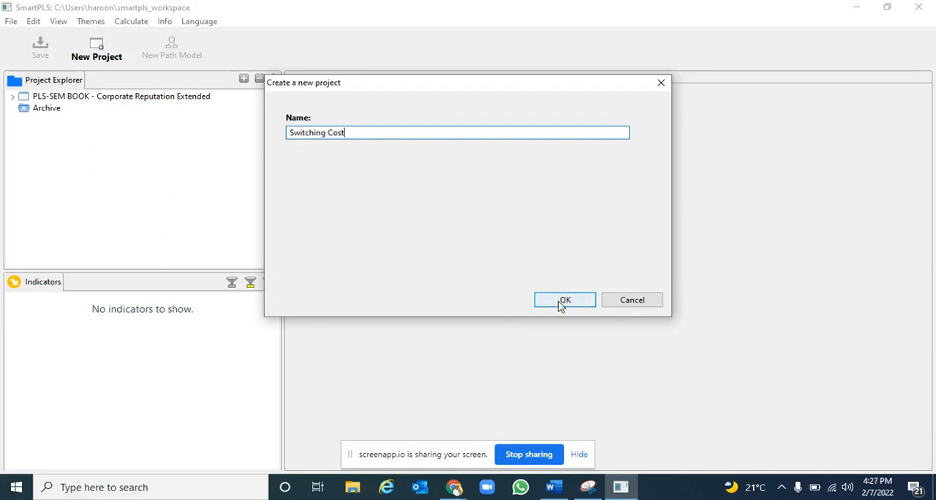
left_click(563, 301)
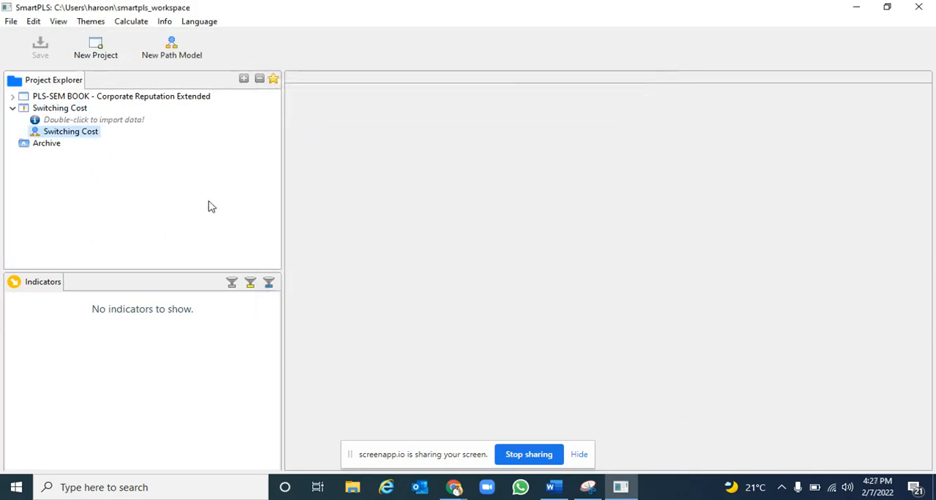
Import the desktop CSV file Data File into the Switching Cost project under the name Data File and review its indicators
left_click(125, 123)
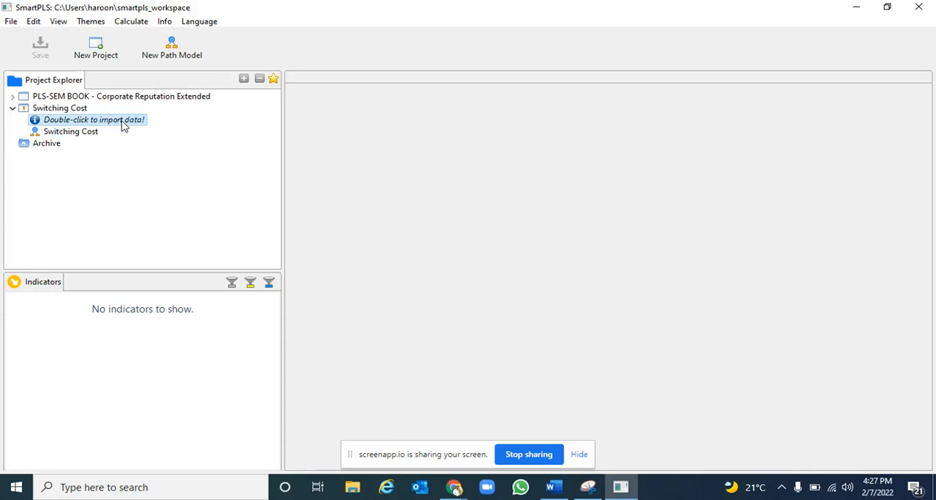
double_click(123, 125)
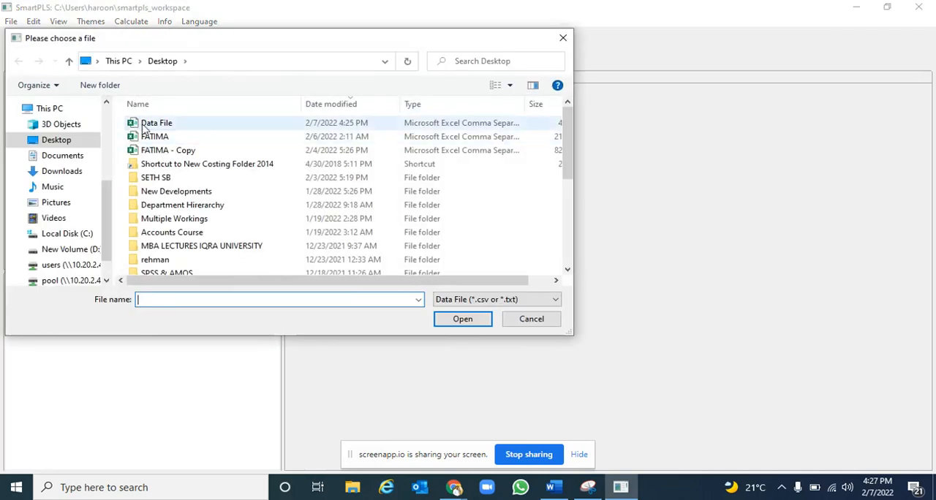
left_click(146, 125)
left_click(457, 324)
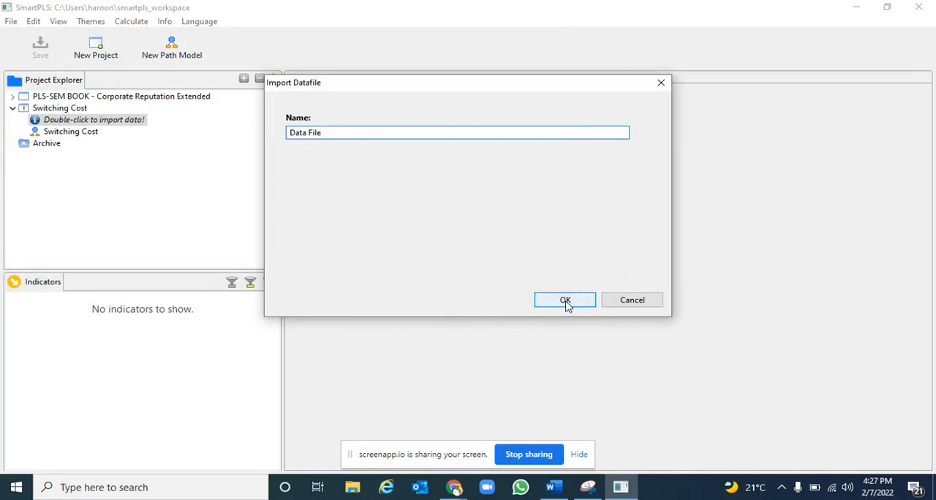
left_click(565, 300)
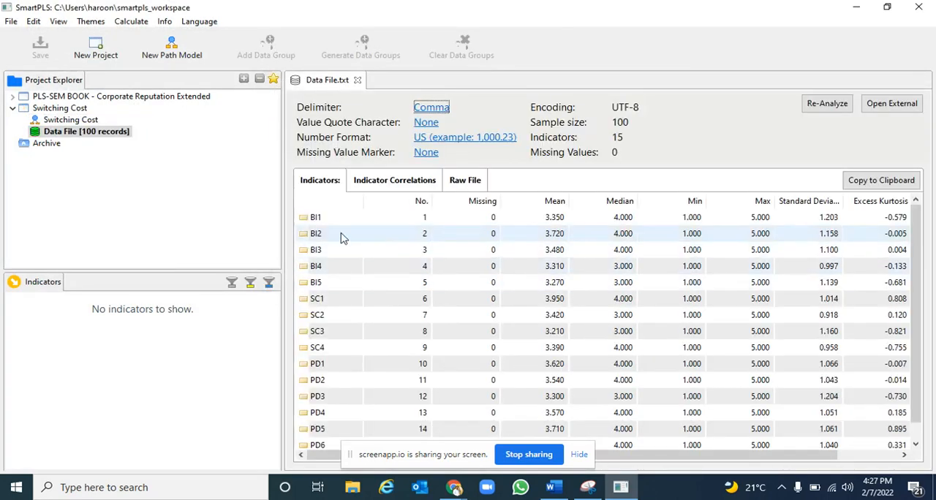
scroll(754, 363, "down", 1)
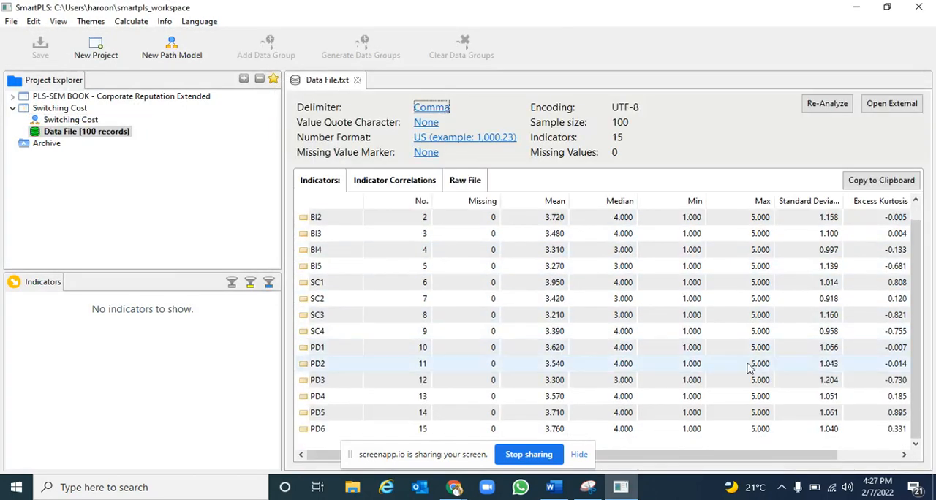
scroll(349, 390, "up", 1)
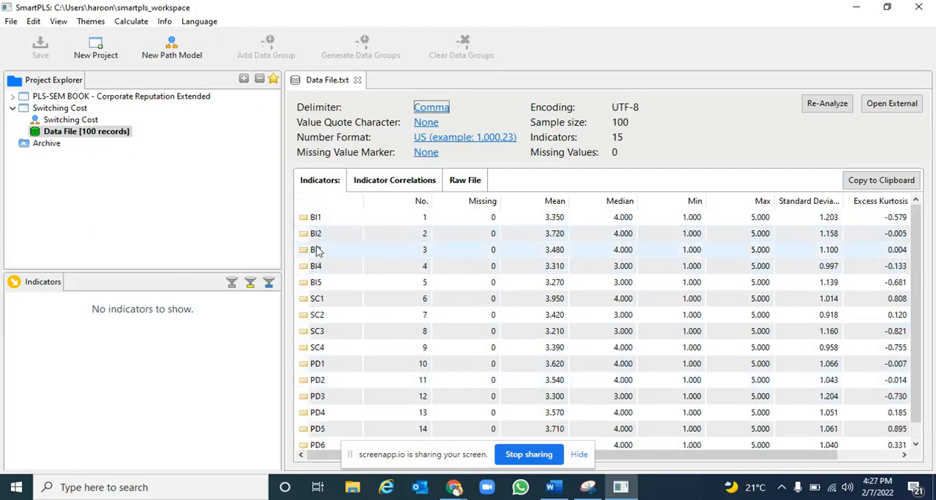
scroll(319, 422, "down", 1)
scroll(320, 424, "up", 1)
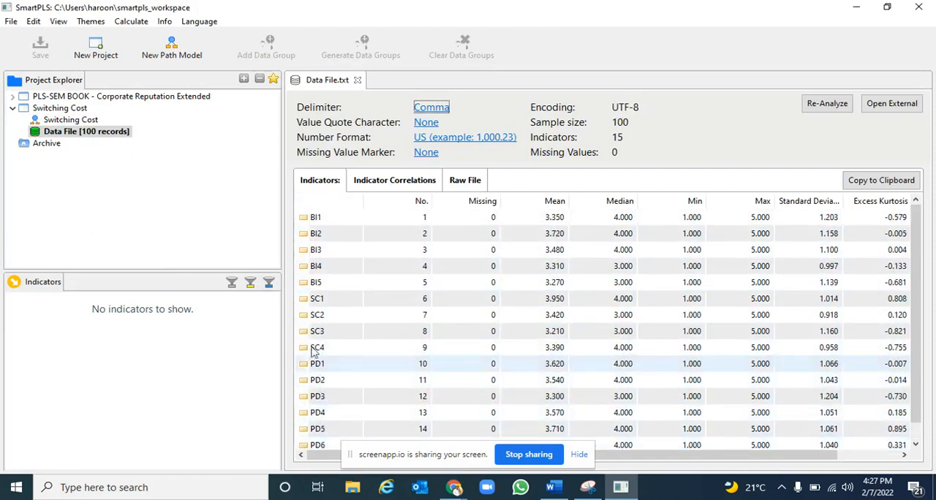
scroll(325, 384, "down", 1)
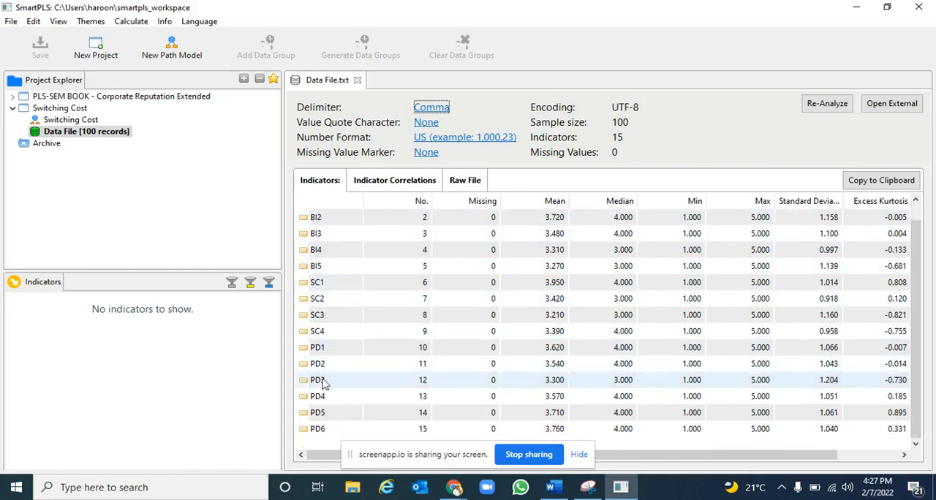
Open the Switching Cost path model and consult the annotated research model in Snipping Tool before returning to SmartPLS
double_click(71, 120)
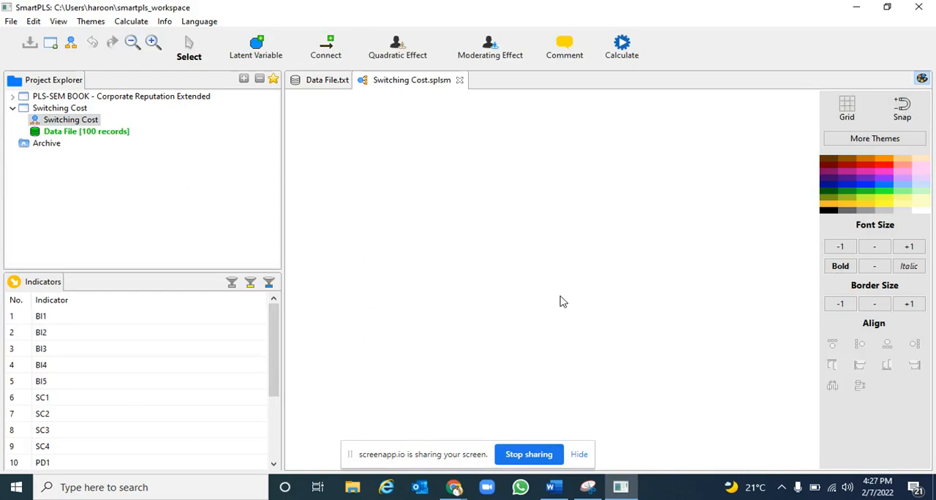
left_click(588, 487)
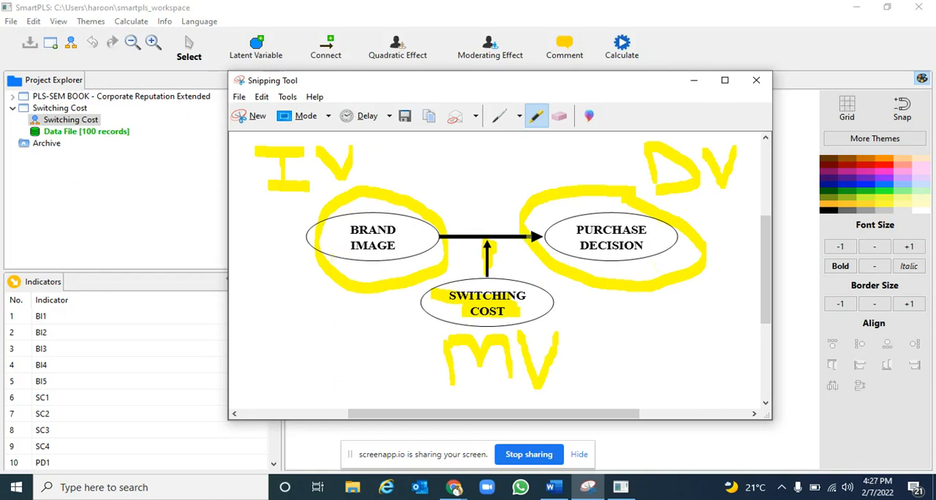
left_click(694, 82)
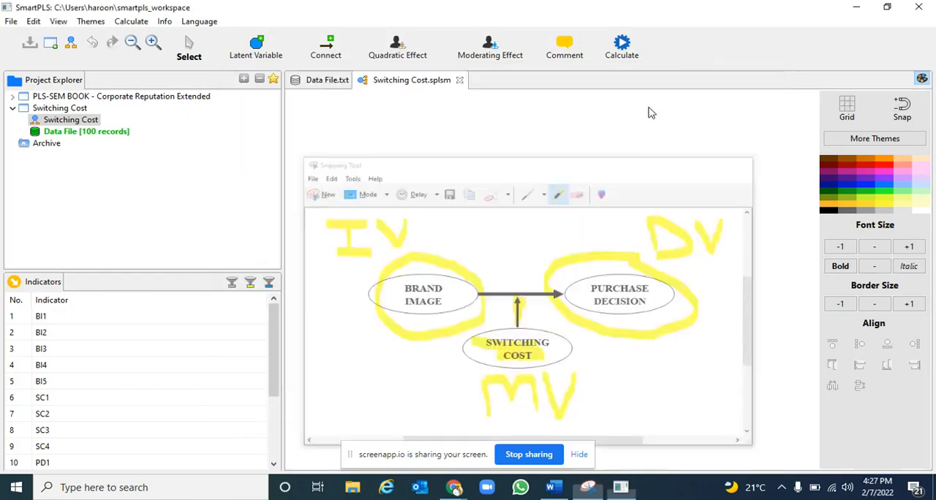
Place a latent variable with the indicators BI1 to BI5 on the left side of the empty model canvas
left_click(66, 320)
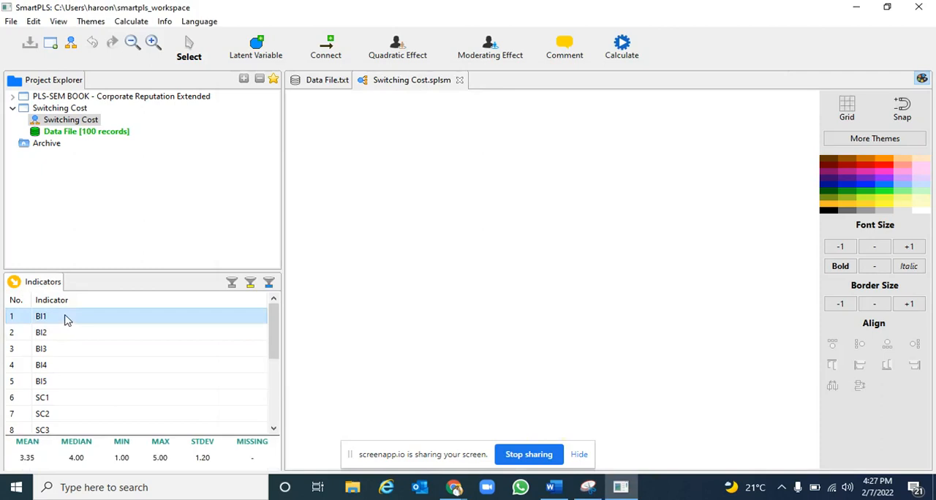
key("shift+Down")
key("shift+Down")
key("shift+Down")
key("shift+Down")
key("shift+Down")
key("shift+Up")
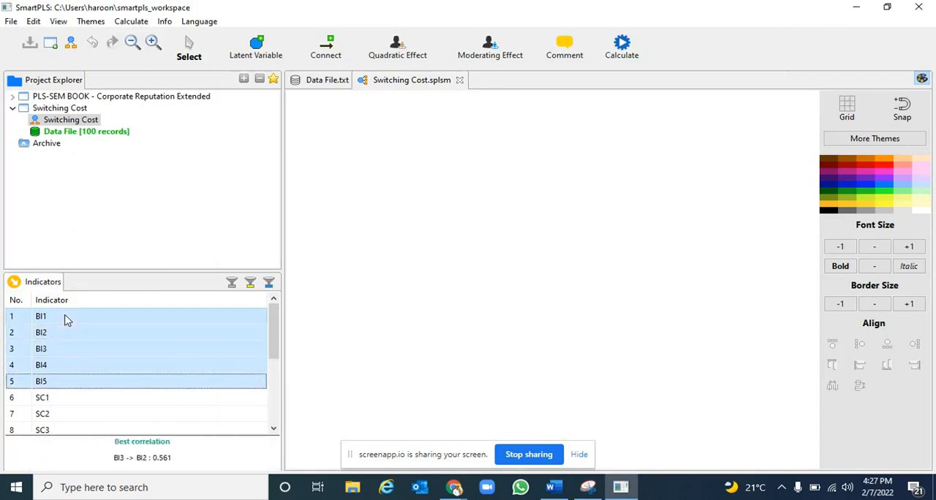
left_click_drag(69, 349, 369, 207)
left_click(401, 264)
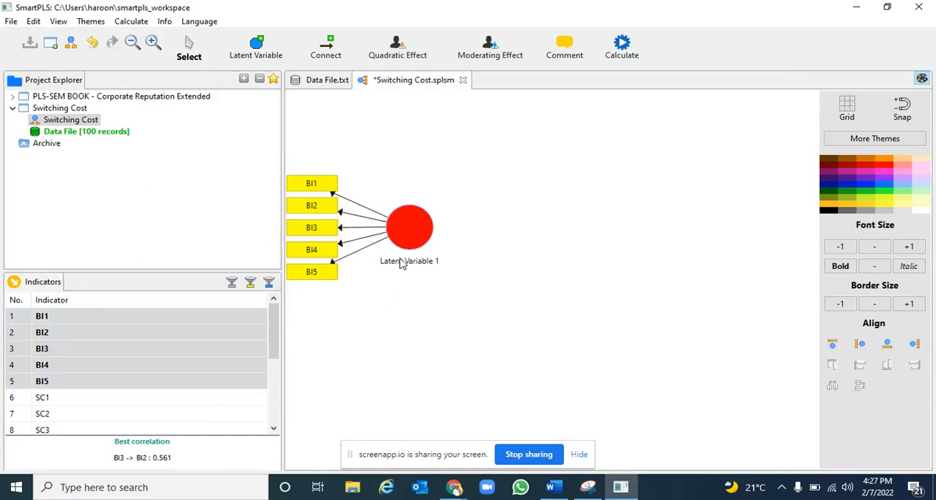
Rename the latent variable of the BI indicators to Brand Image
right_click(404, 255)
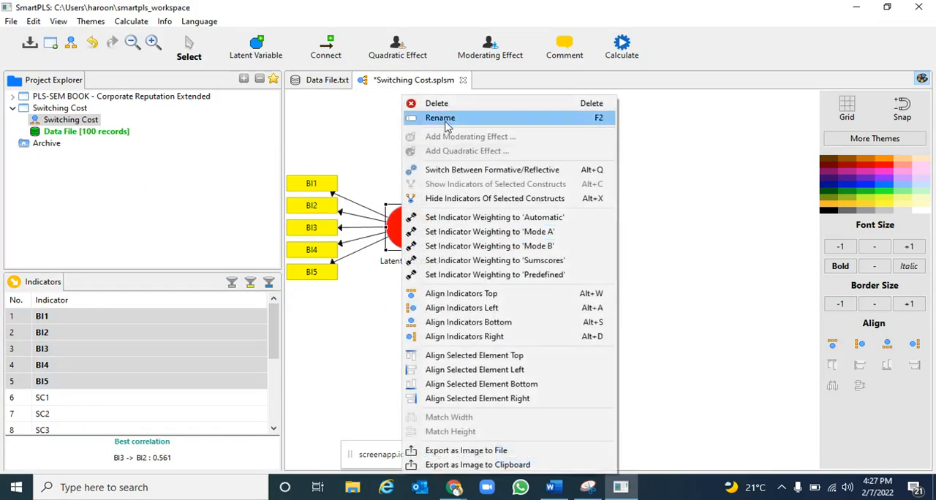
left_click(441, 118)
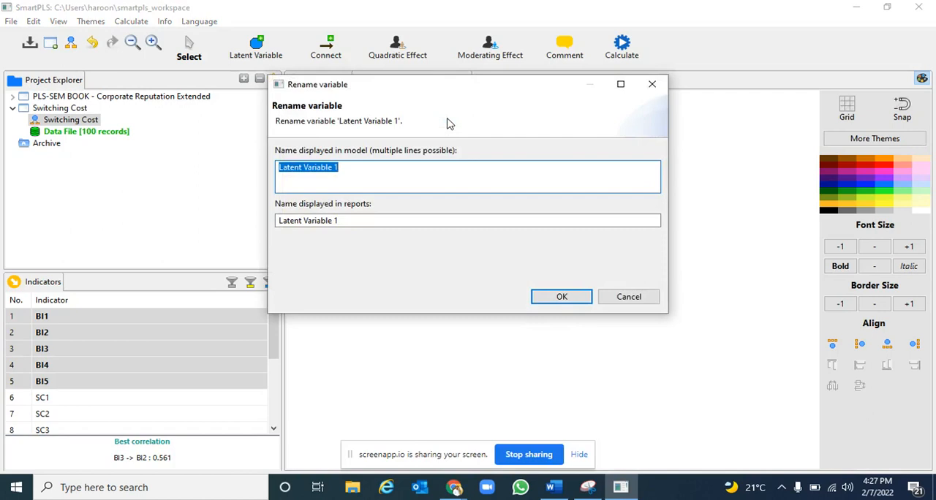
type("Brand Im")
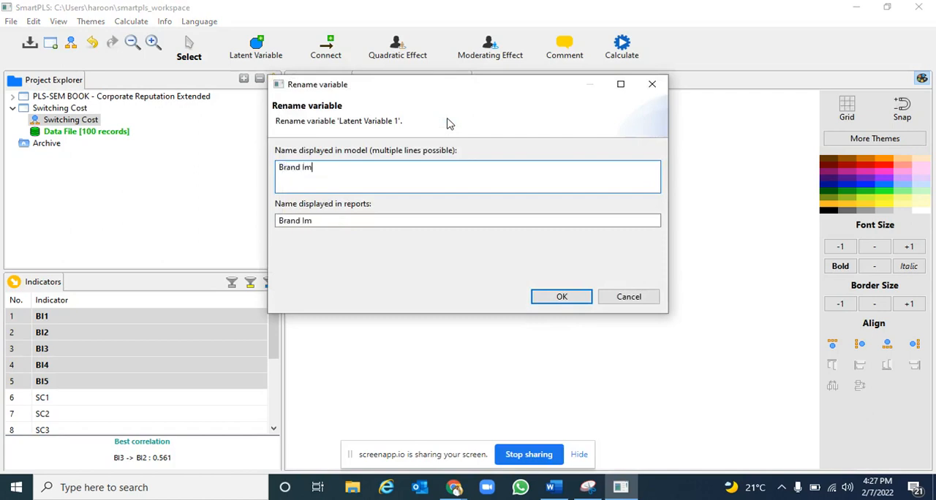
type("age")
left_click(552, 306)
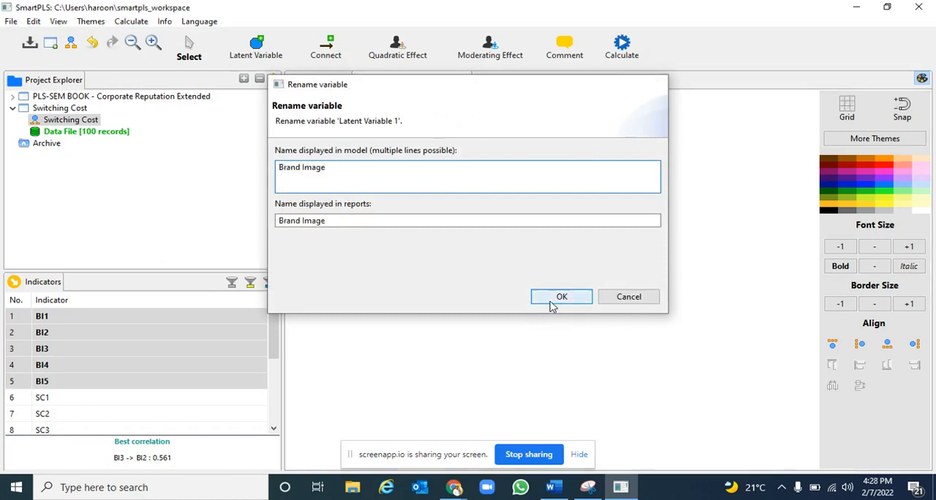
Place a second latent variable with the indicators PD1 to PD6 on the canvas, to the right of Brand Image
left_click(150, 396)
scroll(186, 396, "down", 3)
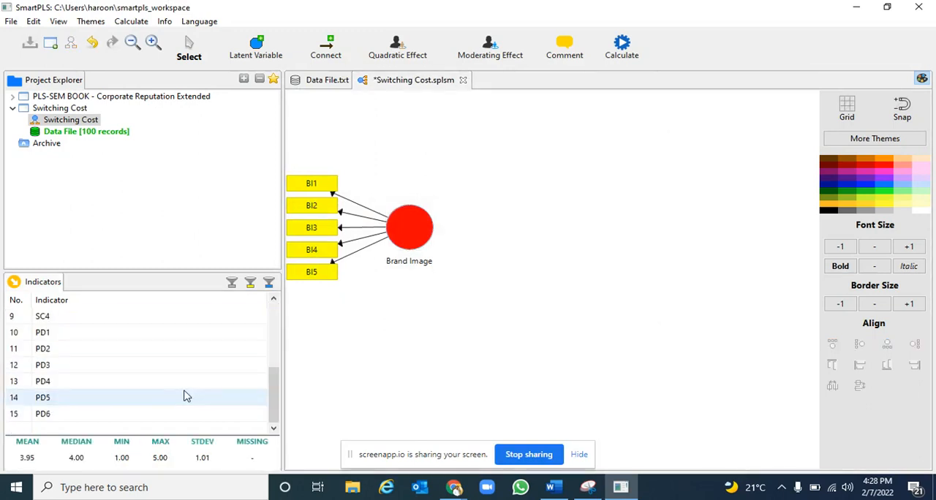
left_click(99, 338)
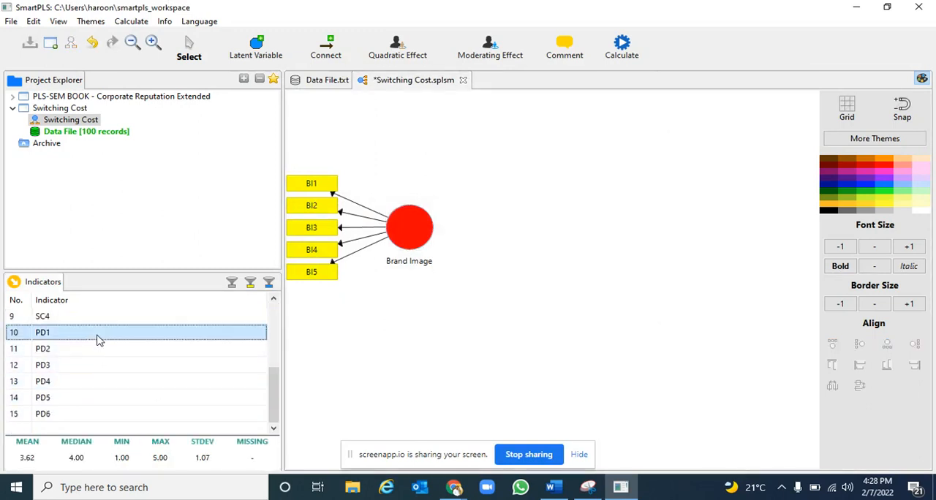
key("shift+Down")
key("shift+Down")
key("shift+Down")
key("shift+Down")
key("shift+Down")
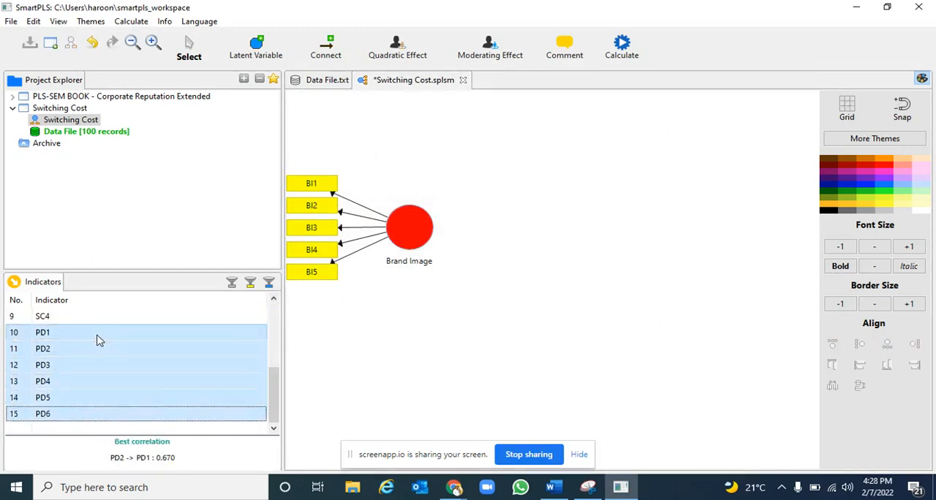
left_click_drag(94, 366, 720, 234)
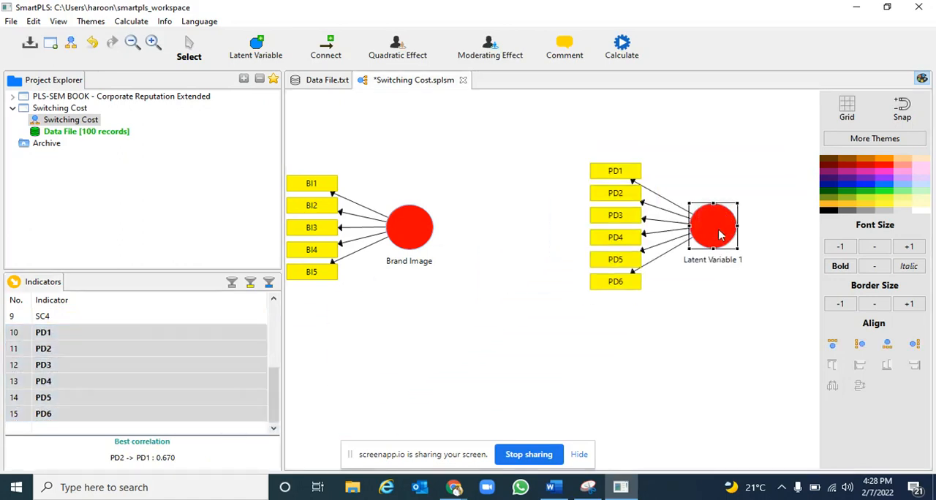
Align the PD indicators to the right of their latent variable and move the construct slightly left so all indicators fit
mouse_move(717, 233)
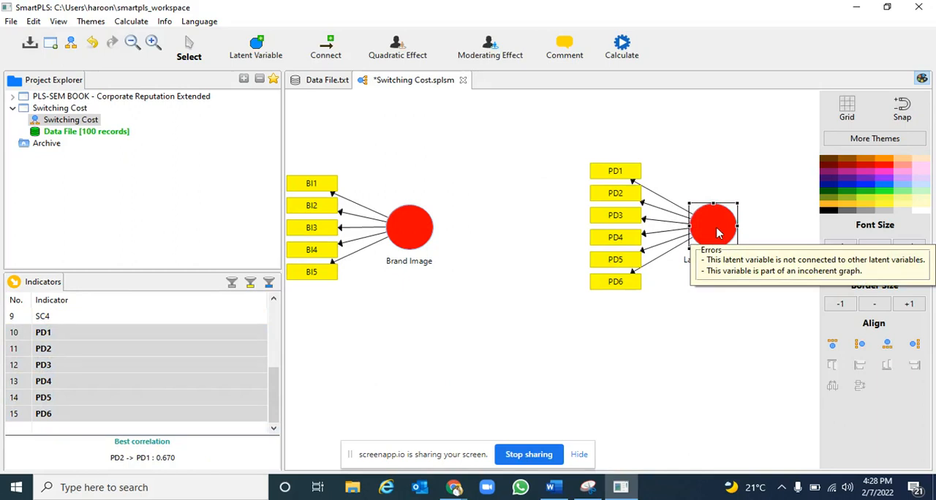
left_click(915, 343)
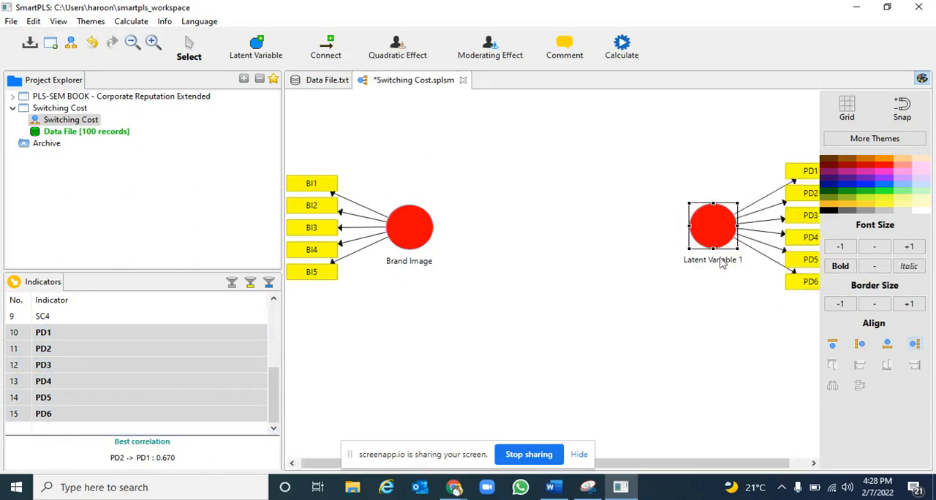
left_click_drag(702, 245, 674, 245)
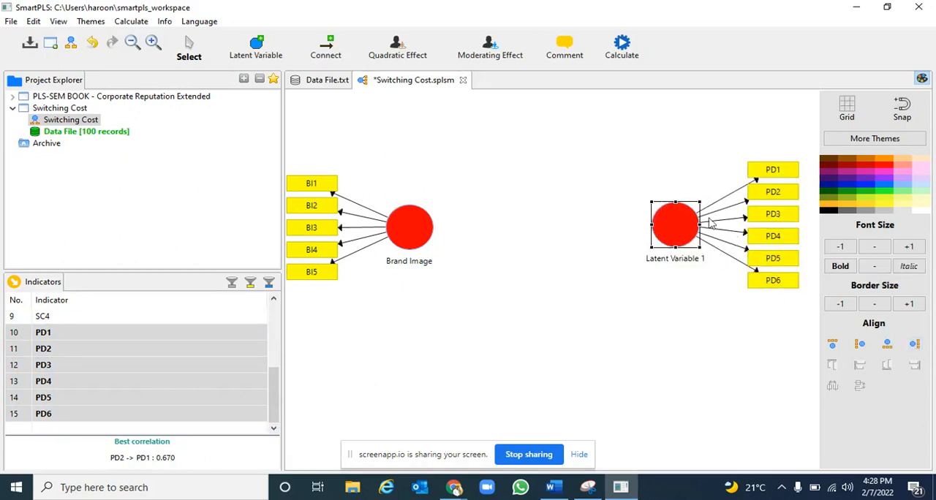
Rename the latent variable of the PD indicators to Purchase Decision
right_click(676, 237)
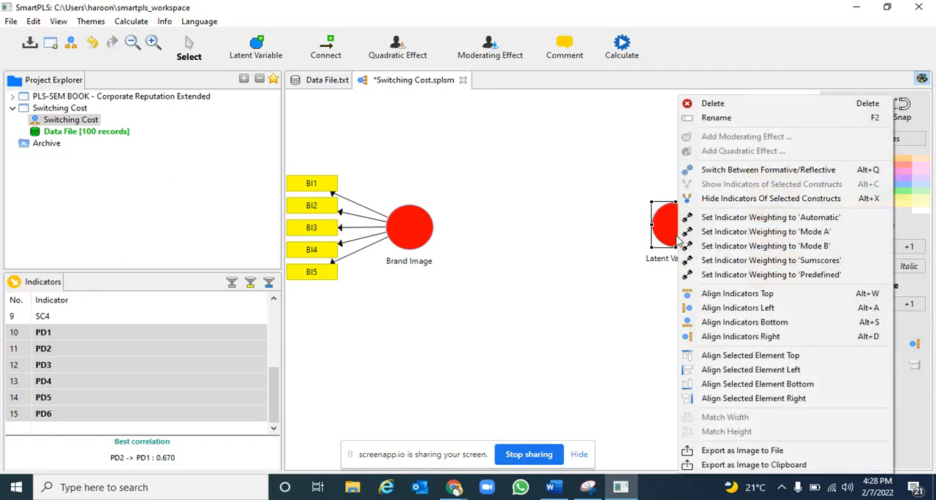
left_click(713, 117)
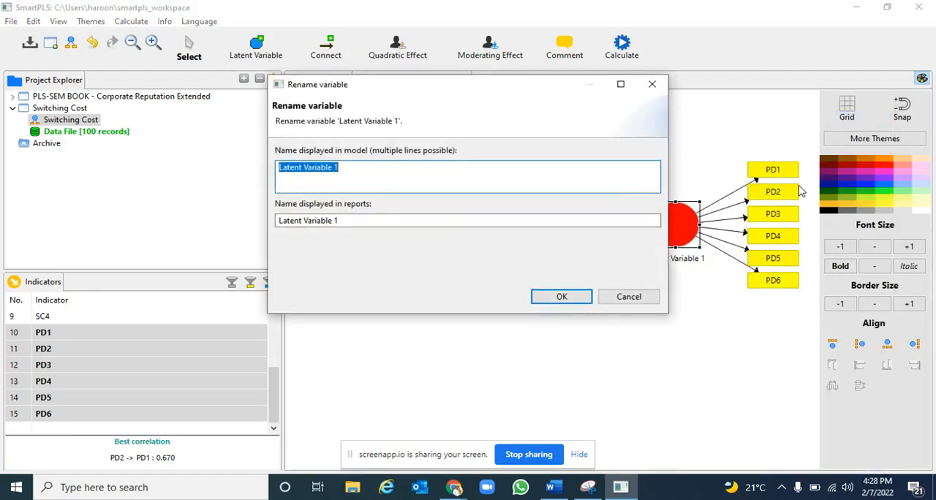
type("Purchase Decision")
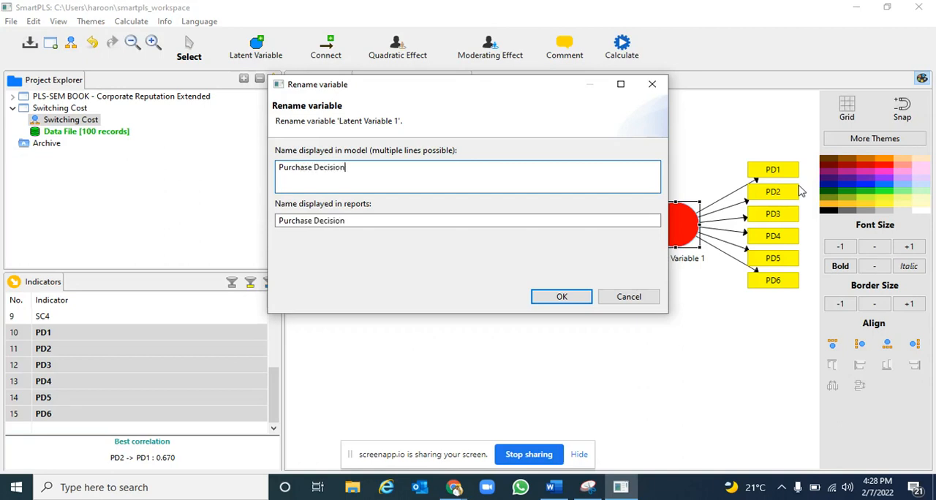
left_click(556, 300)
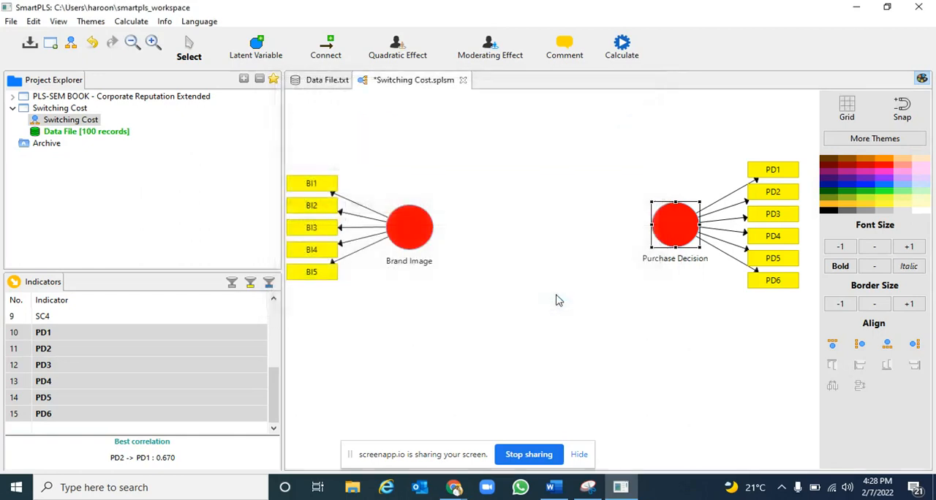
Connect Brand Image to Purchase Decision with a path arrow and leave the Connect mode
left_click(341, 52)
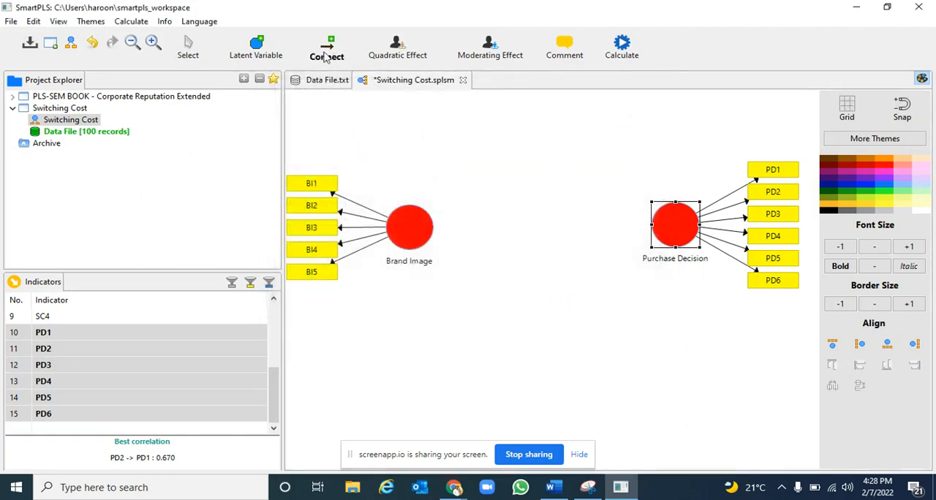
left_click(436, 227)
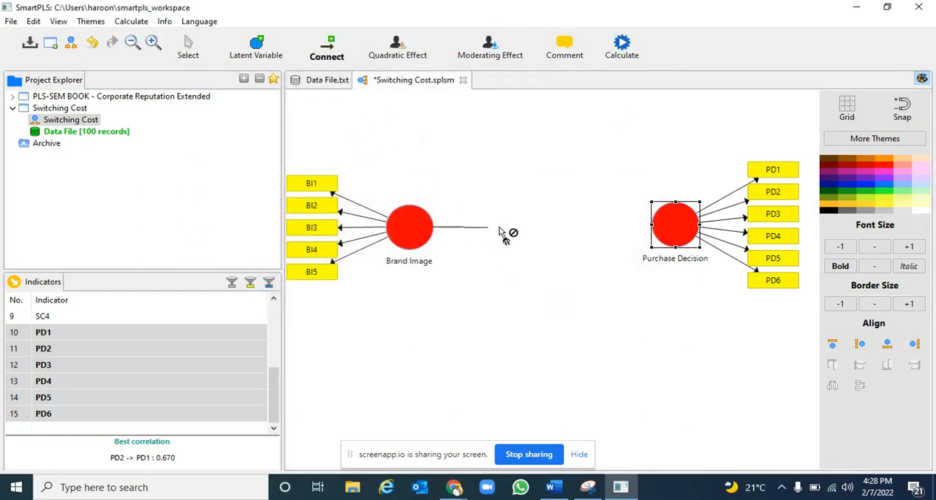
left_click(658, 232)
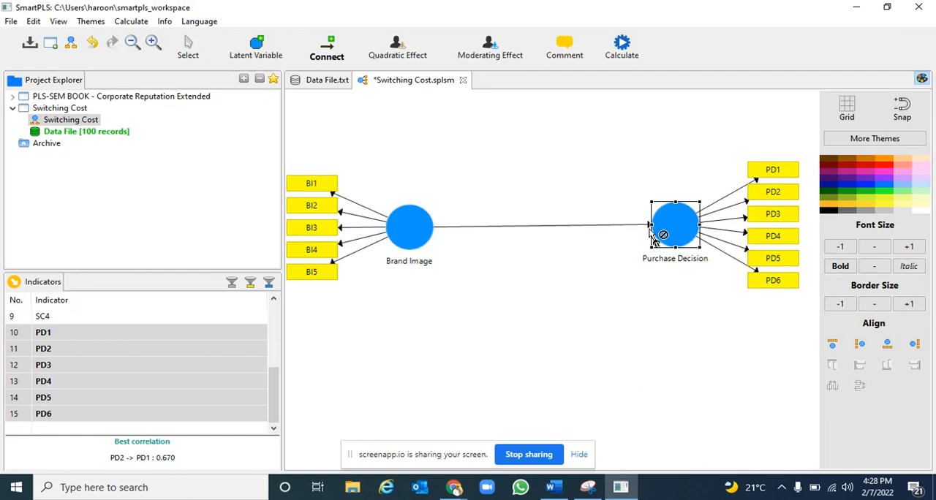
key("Escape")
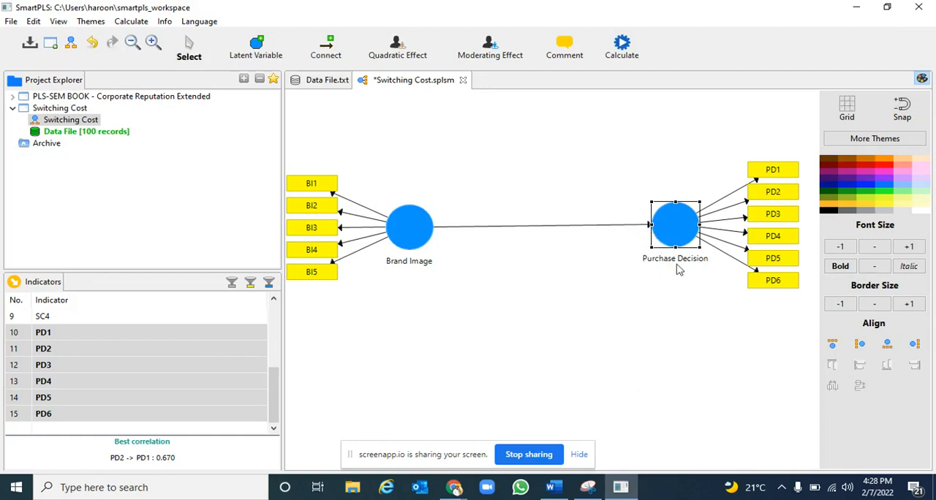
Place a third latent variable with the indicators SC1 to SC4 on the canvas, below the path between Brand Image and Purchase Decision
scroll(155, 336, "up", 1)
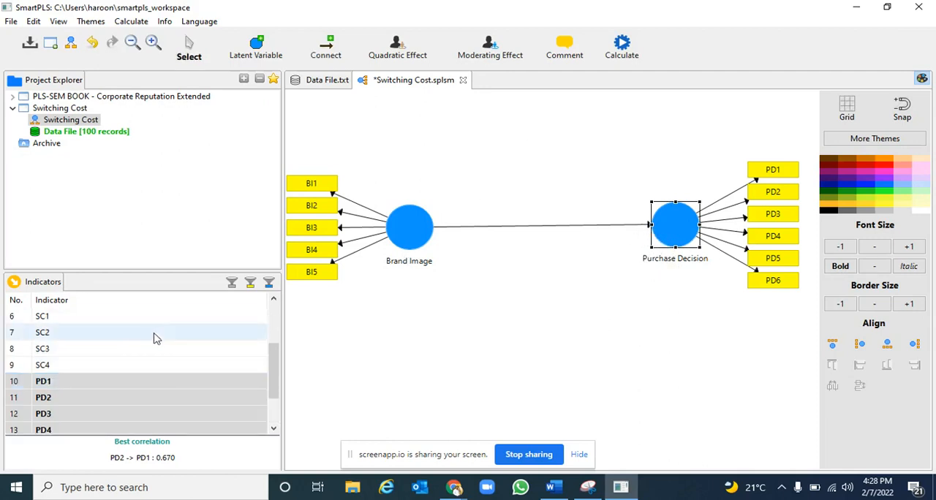
scroll(133, 335, "up", 1)
left_click(121, 364)
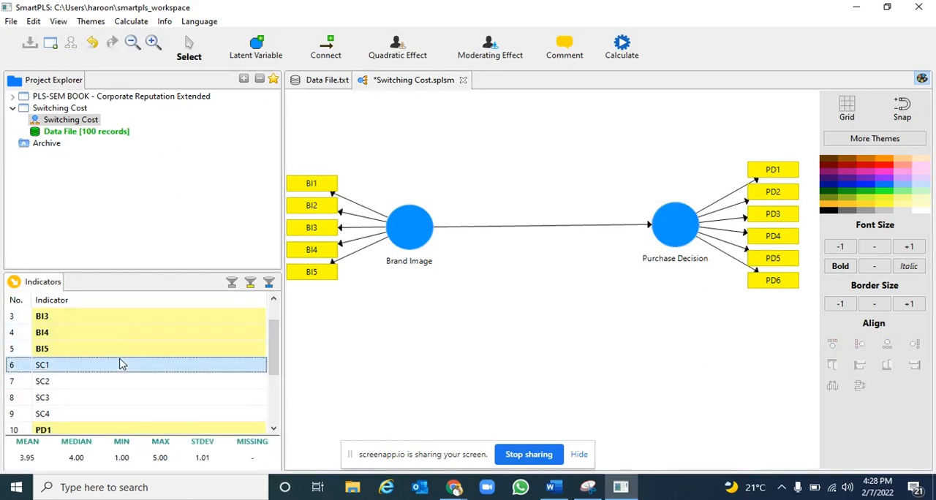
key("shift+Down")
key("shift+Down")
key("shift+Down")
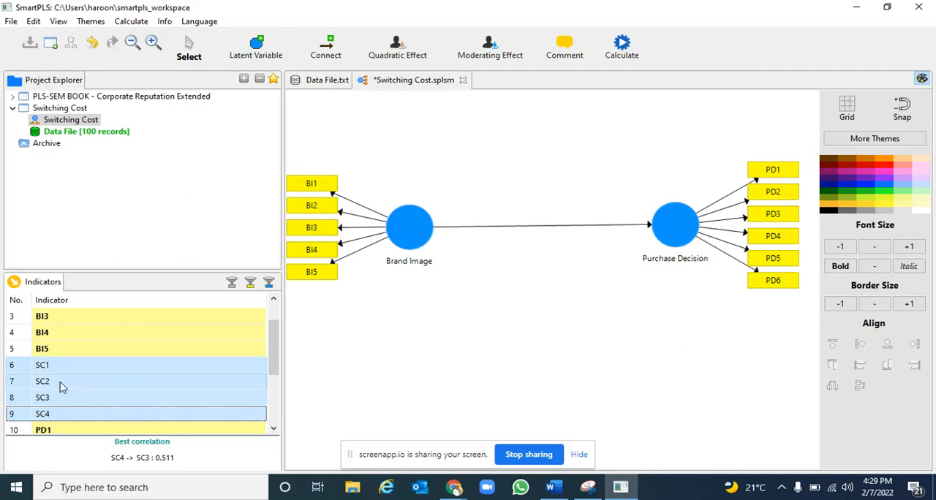
left_click_drag(61, 384, 560, 338)
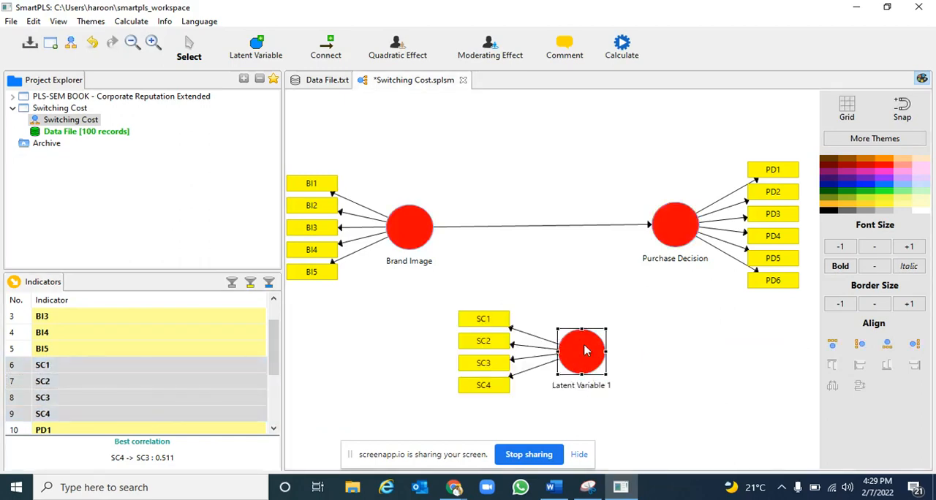
Rename the latent variable of the SC indicators to Switching Cost
right_click(584, 351)
left_click(629, 115)
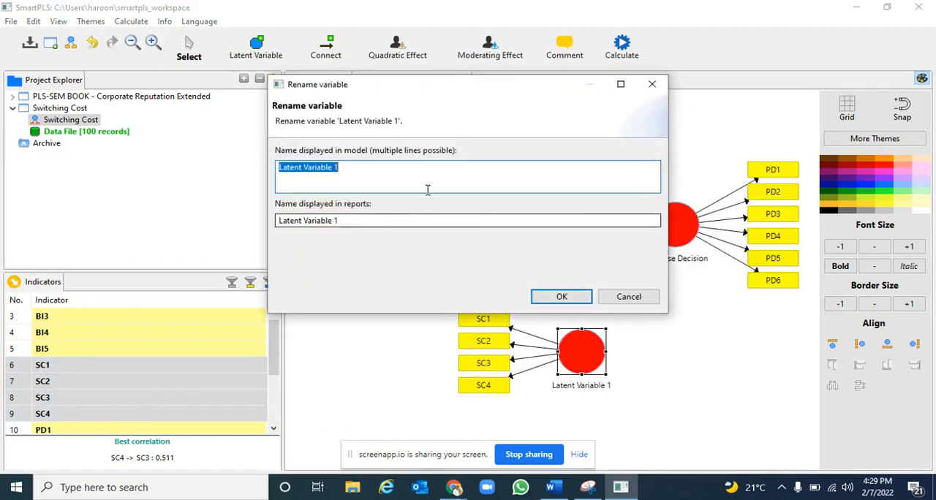
type("Switching Cost")
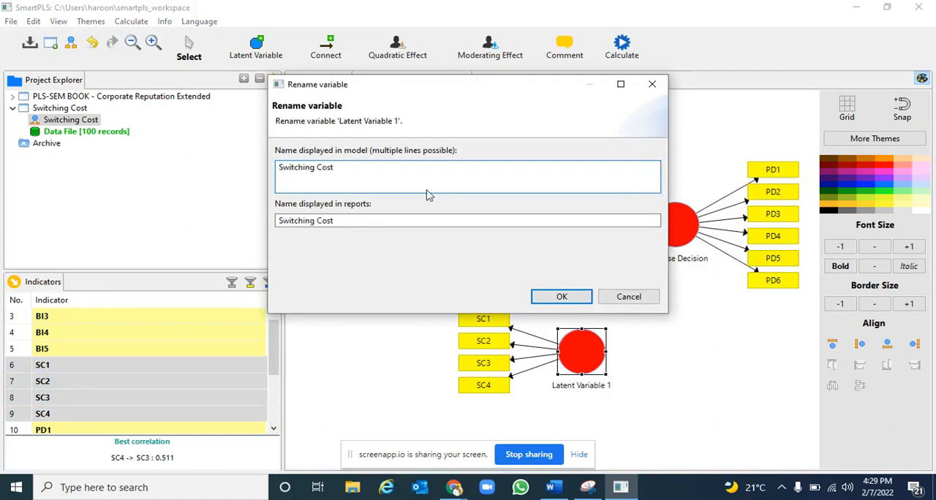
left_click(560, 297)
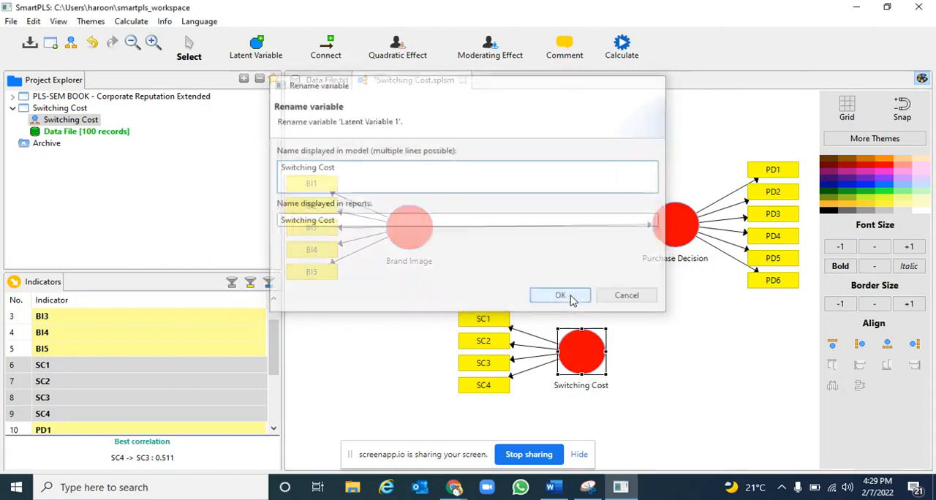
Check the conceptual model sketch in the Snipping Tool, return to SmartPLS and connect Switching Cost to Purchase Decision with a path arrow
left_click(589, 487)
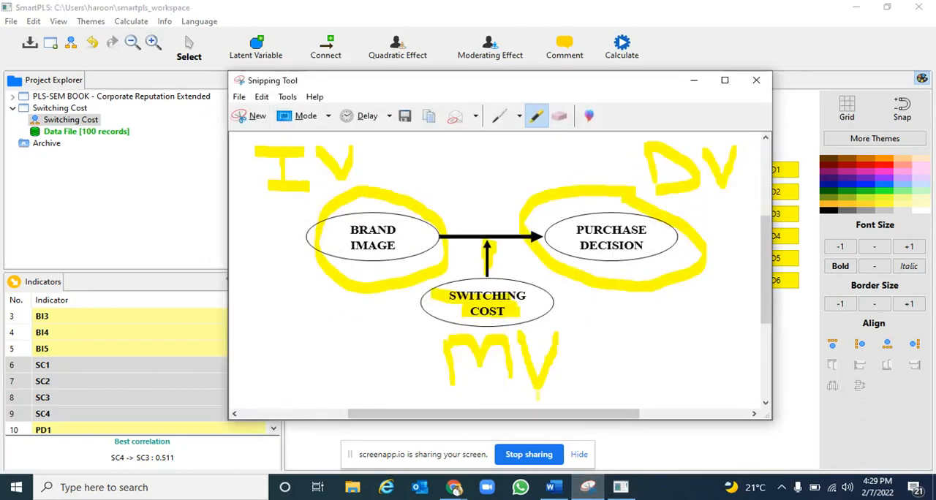
left_click(620, 487)
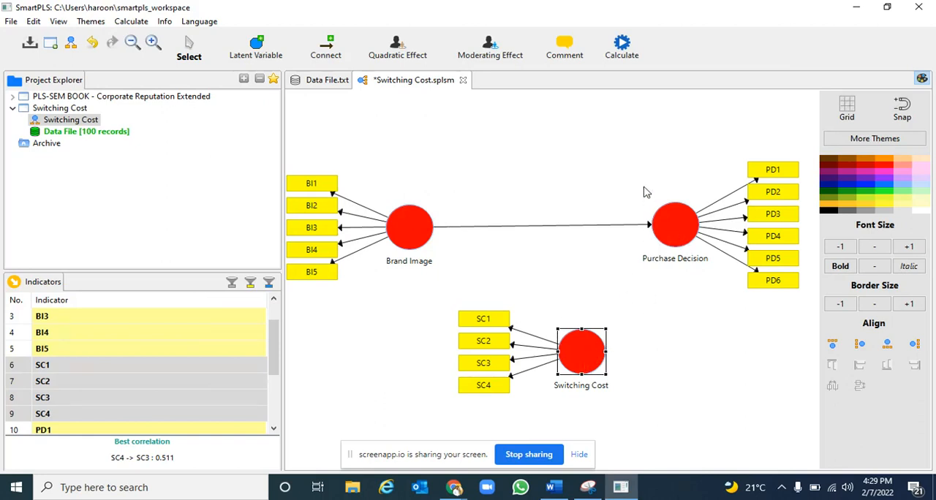
left_click(341, 59)
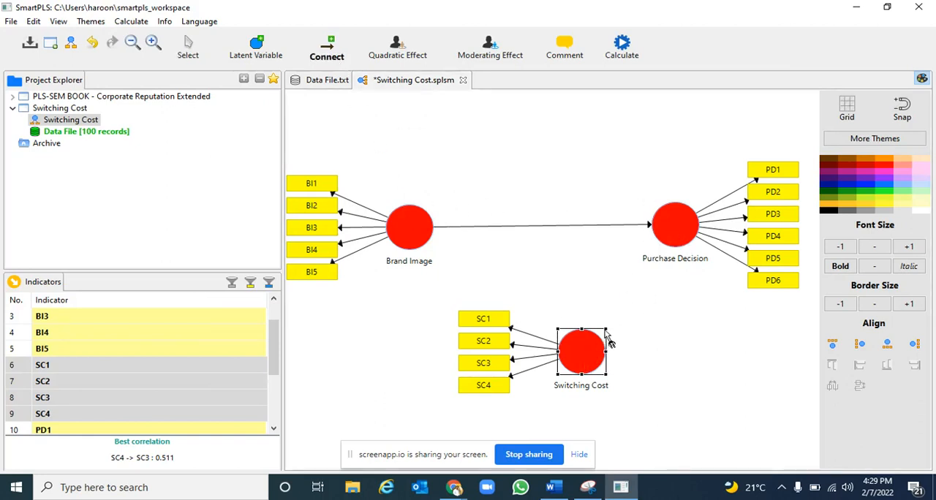
left_click(600, 351)
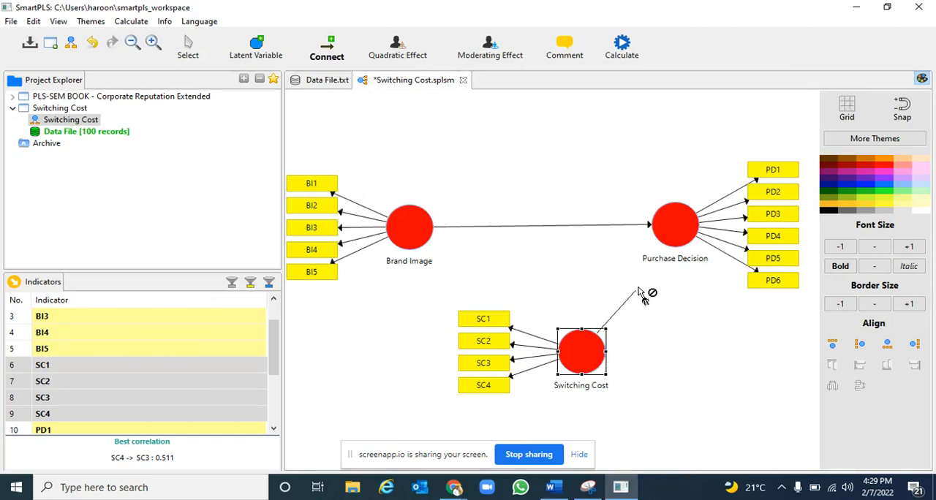
left_click(656, 241)
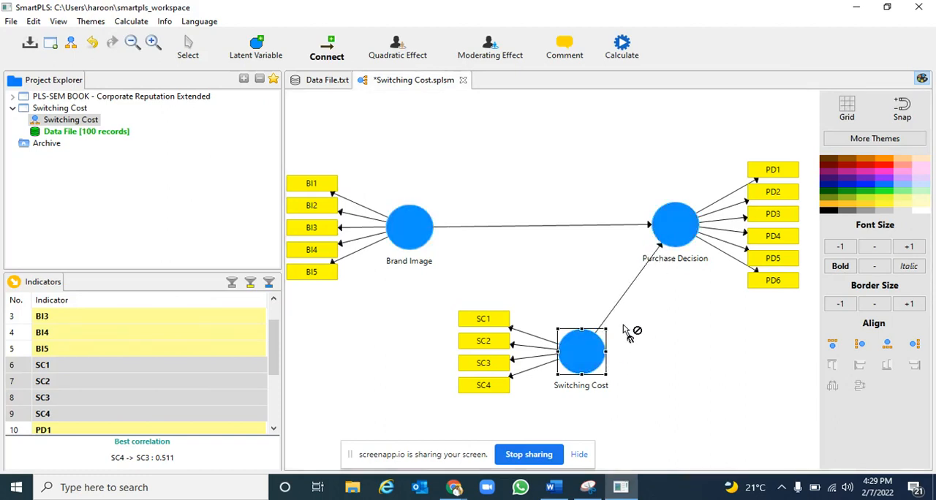
left_click(490, 48)
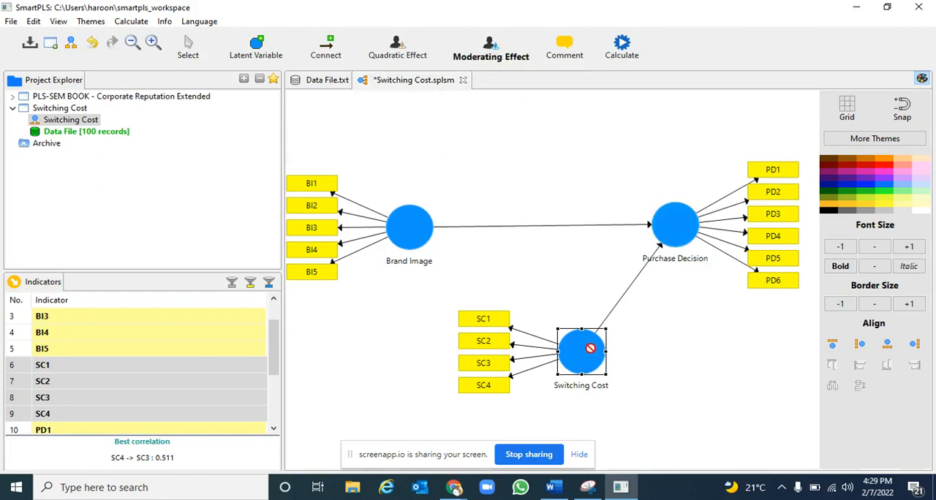
right_click(681, 226)
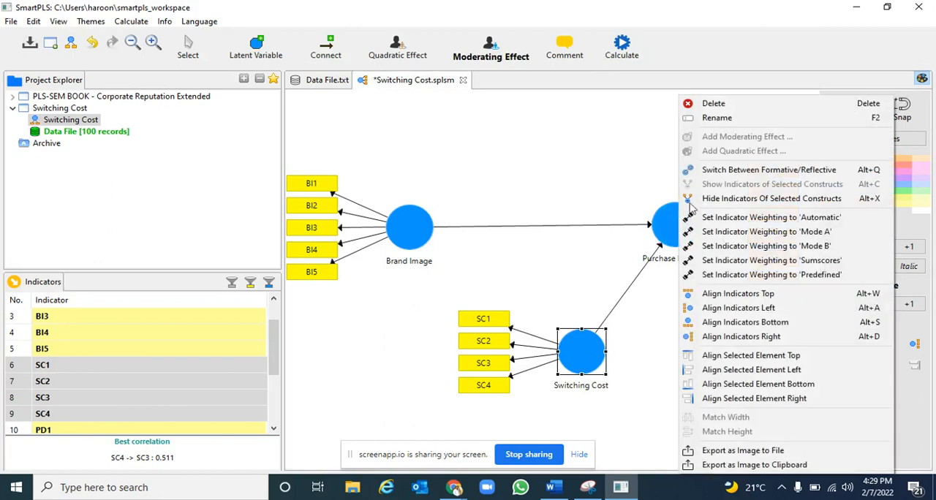
left_click(590, 351)
right_click(590, 352)
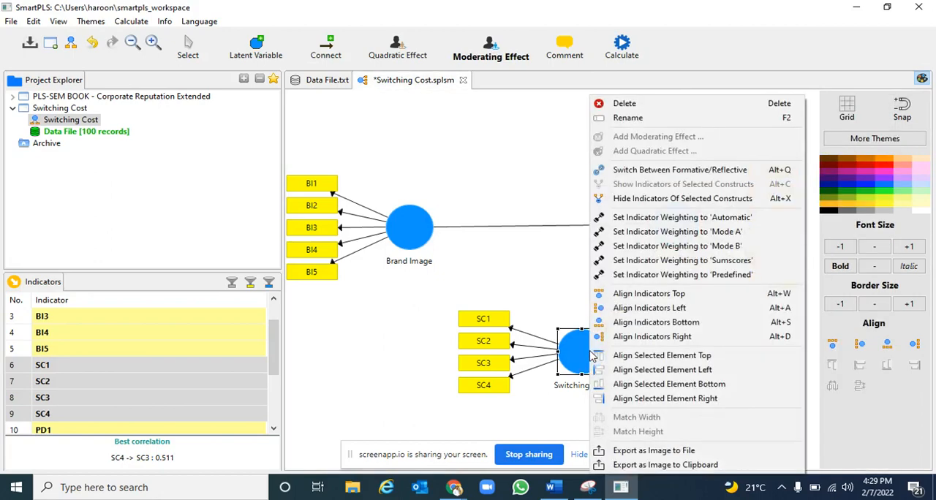
left_click(569, 351)
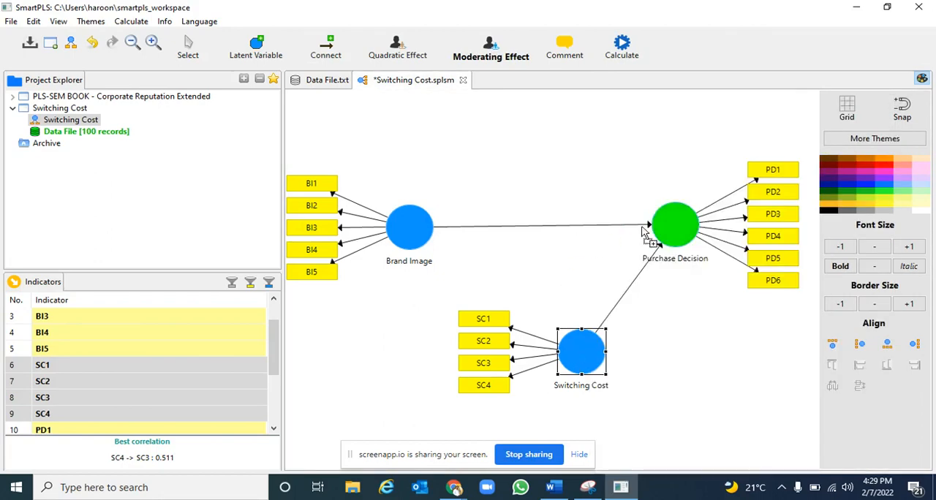
right_click(664, 228)
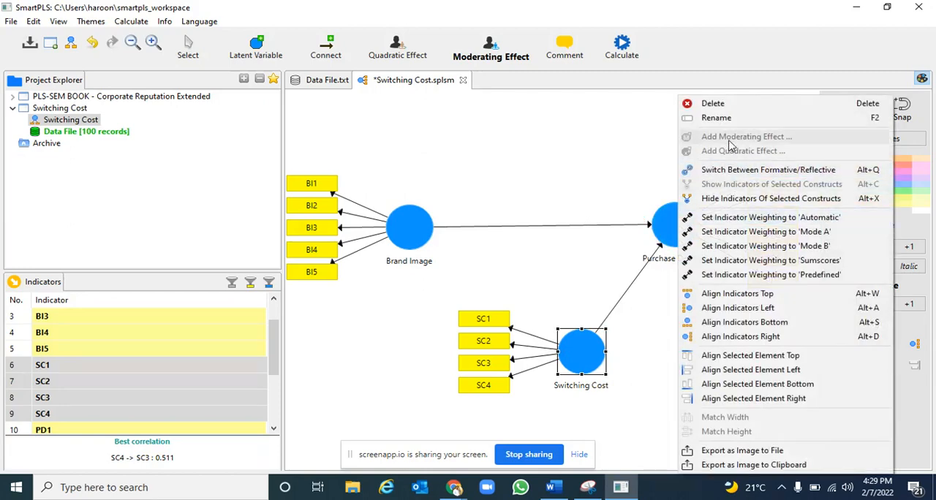
left_click(601, 359)
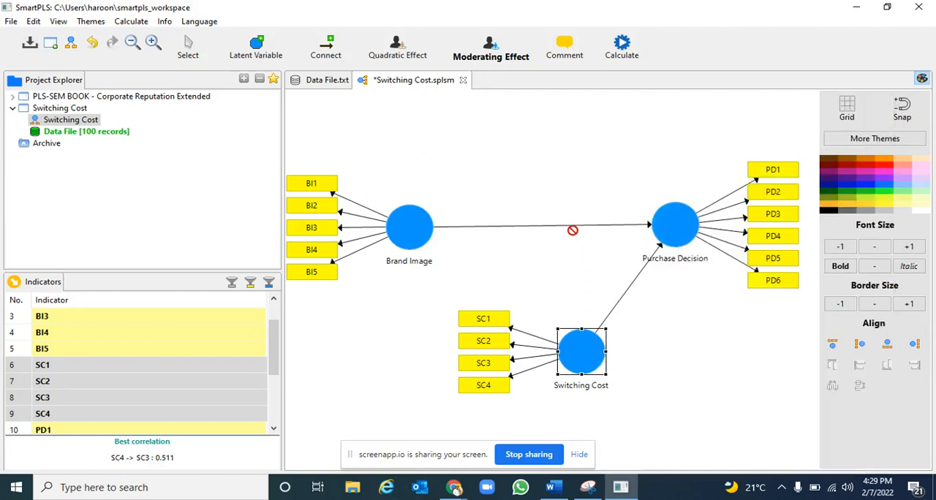
right_click(418, 233)
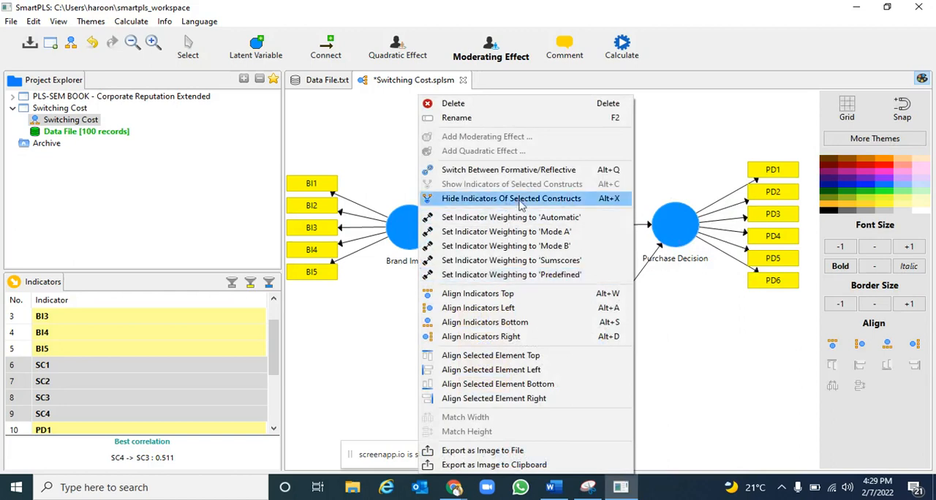
left_click(673, 318)
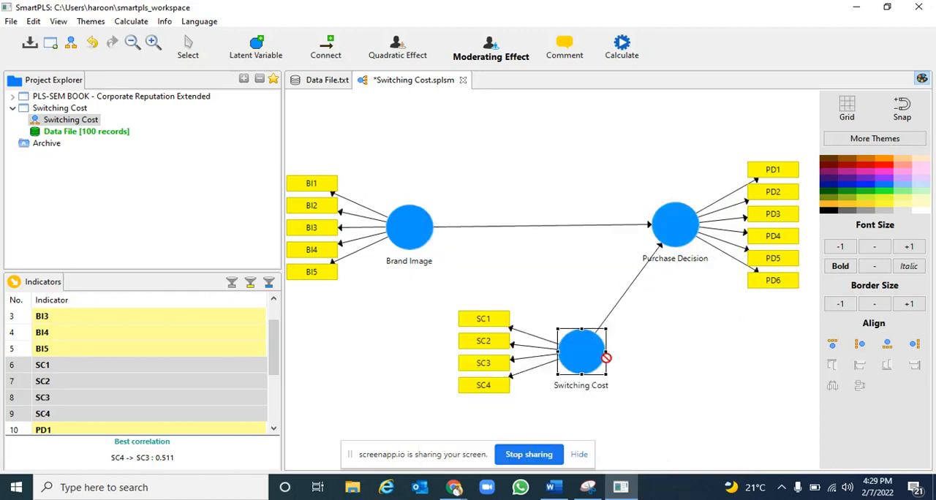
right_click(676, 223)
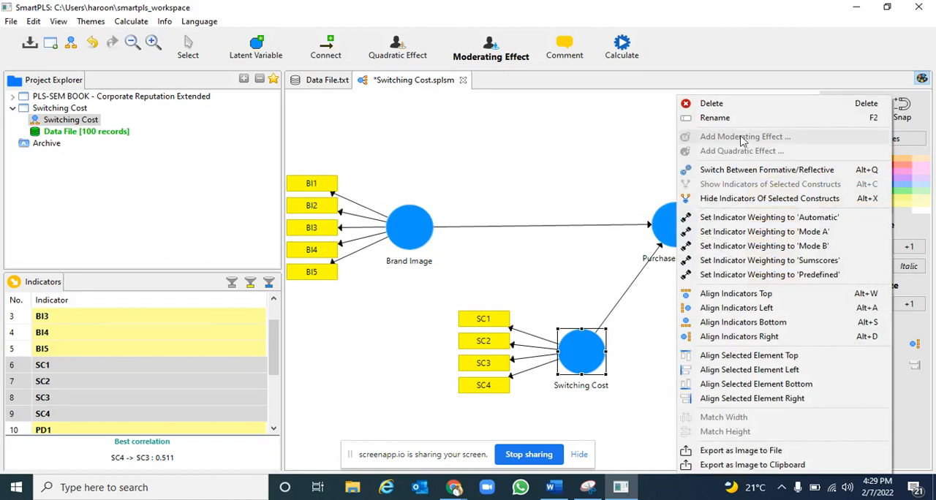
left_click(638, 316)
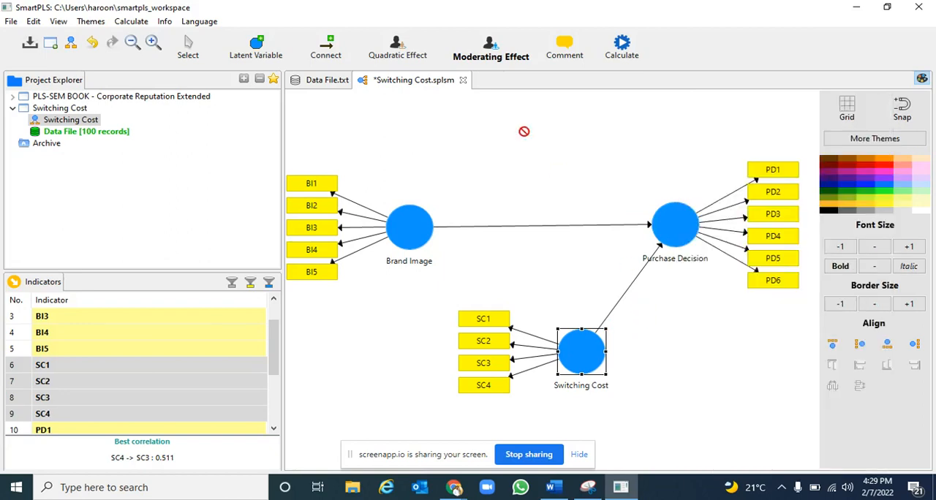
Add a Two Stage moderating effect to Purchase Decision with Switching Cost as moderator variable and Brand Image as independent variable
left_click(514, 65)
left_click(659, 226)
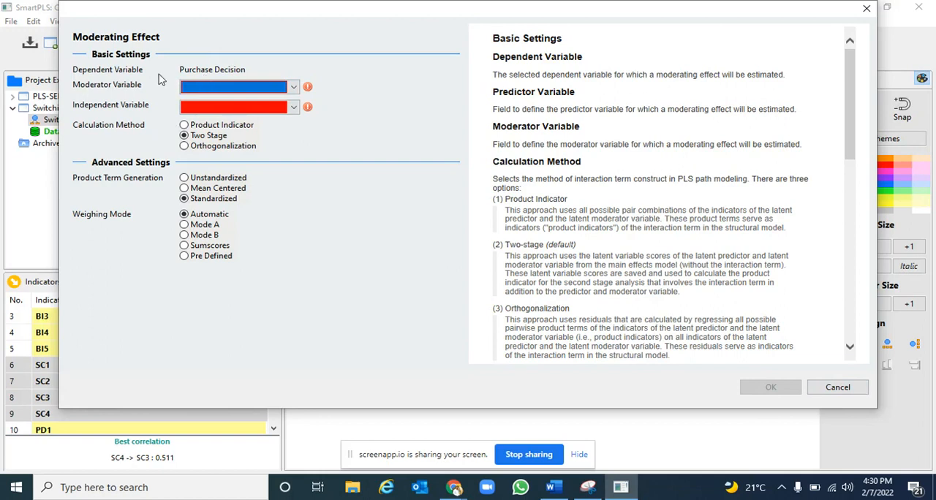
left_click(223, 89)
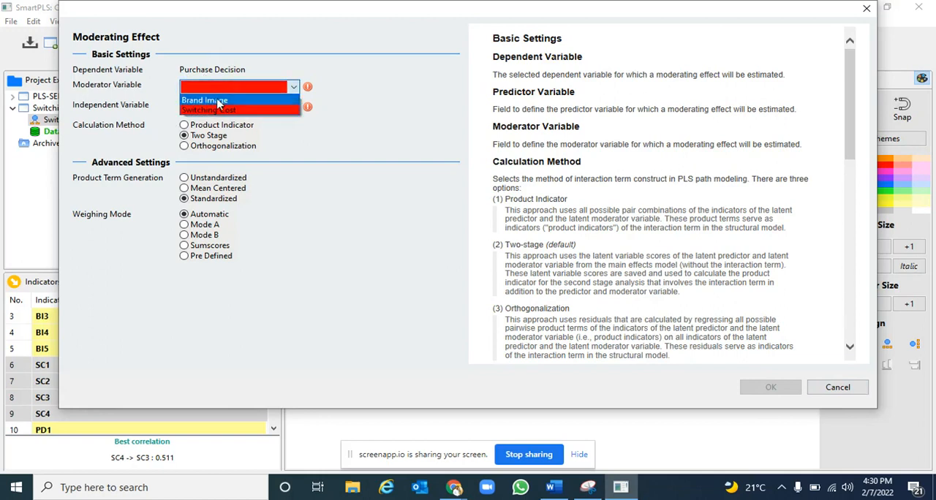
left_click(217, 111)
left_click(219, 108)
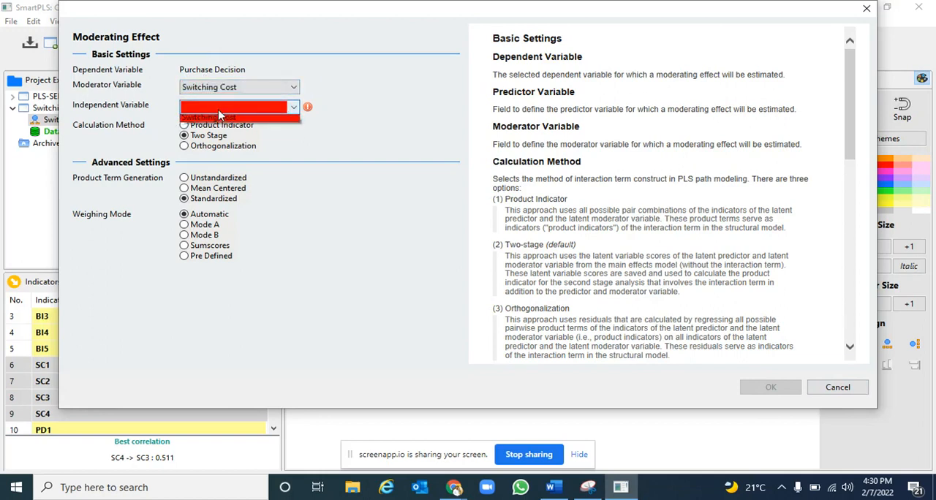
left_click(218, 122)
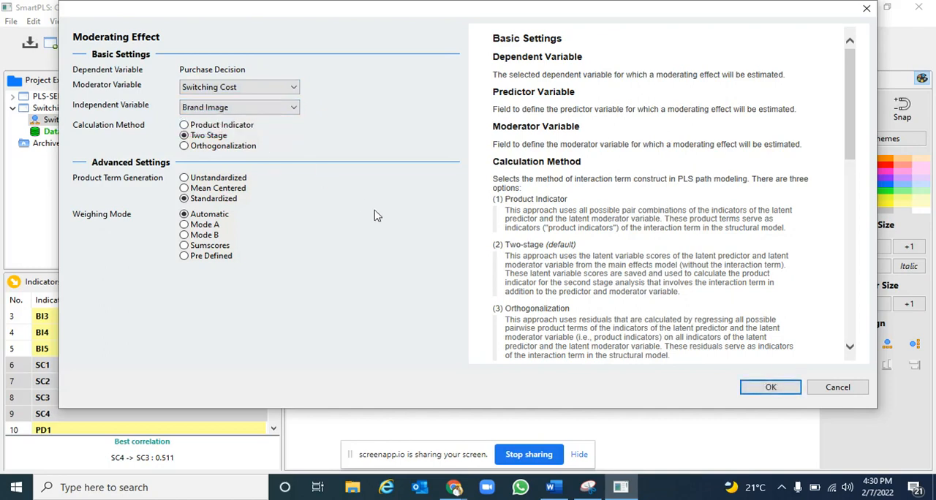
left_click(764, 391)
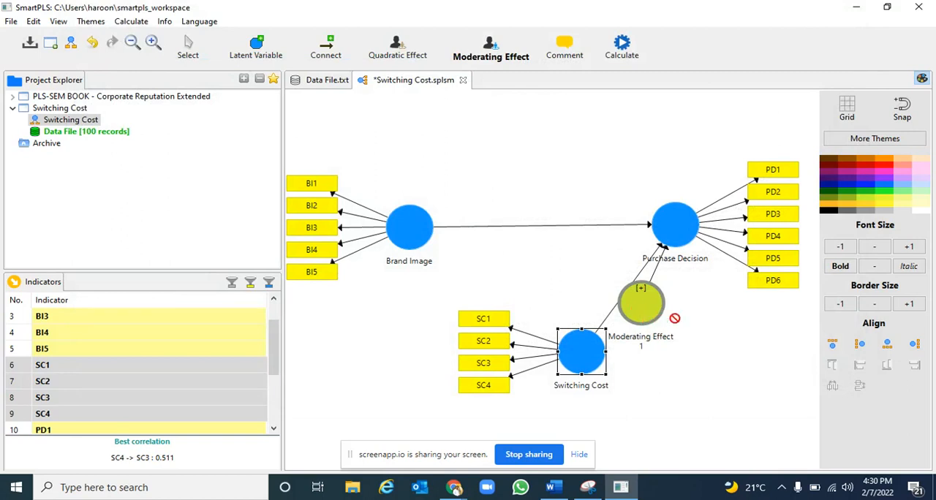
mouse_move(654, 327)
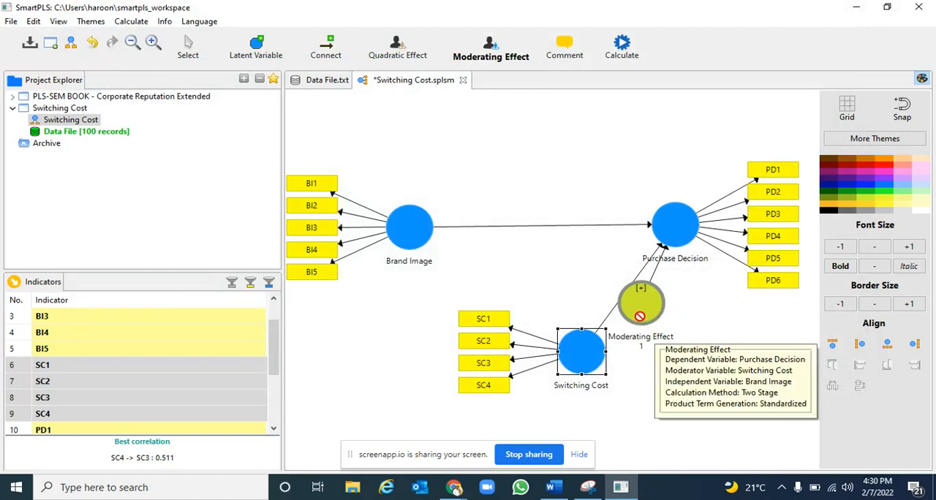
right_click(642, 339)
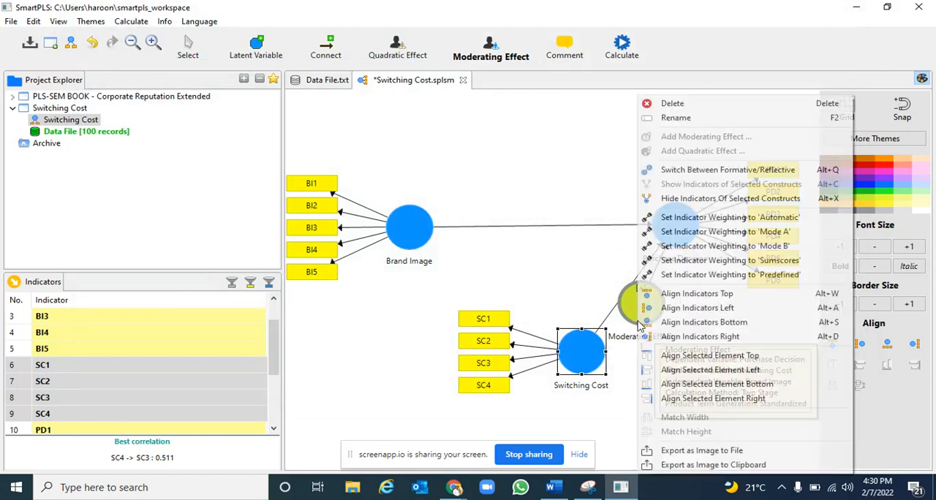
left_click(676, 119)
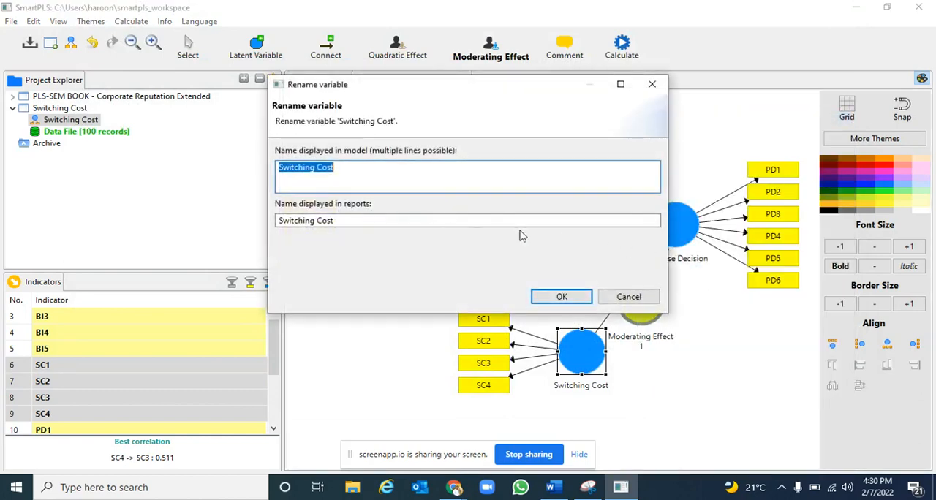
left_click(559, 294)
right_click(638, 334)
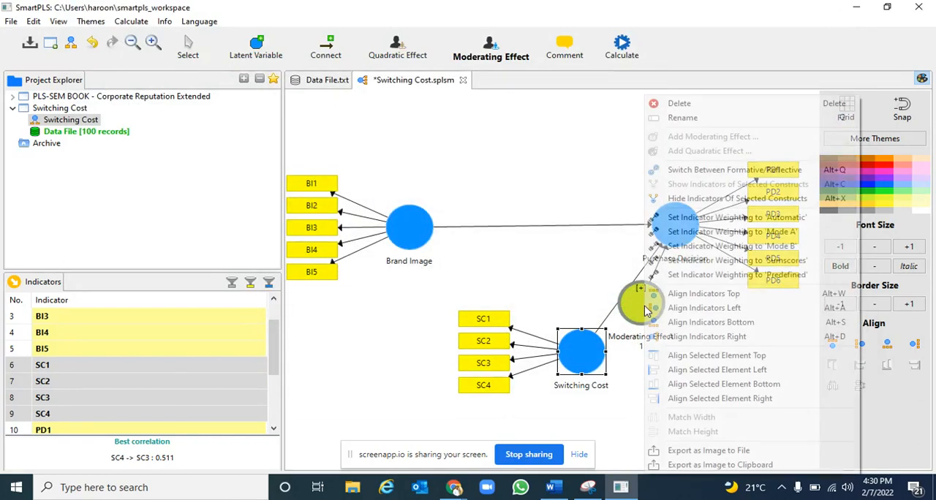
left_click(669, 119)
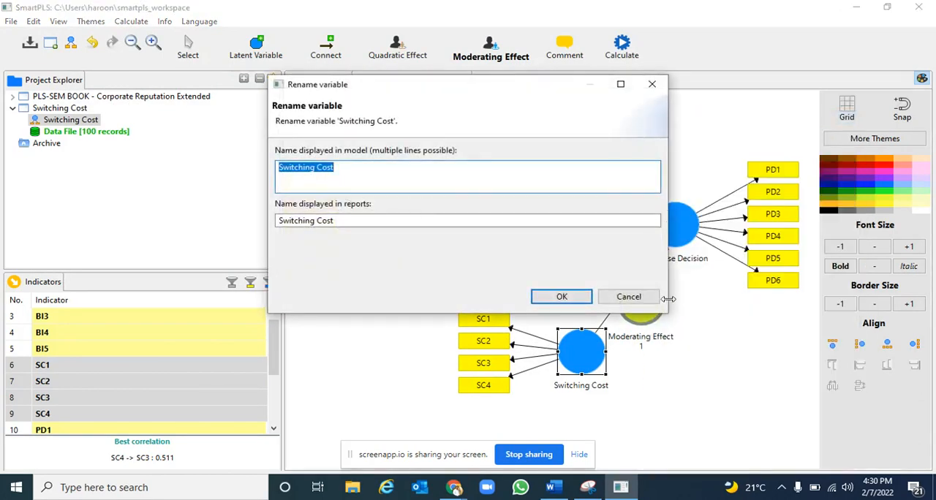
left_click(628, 296)
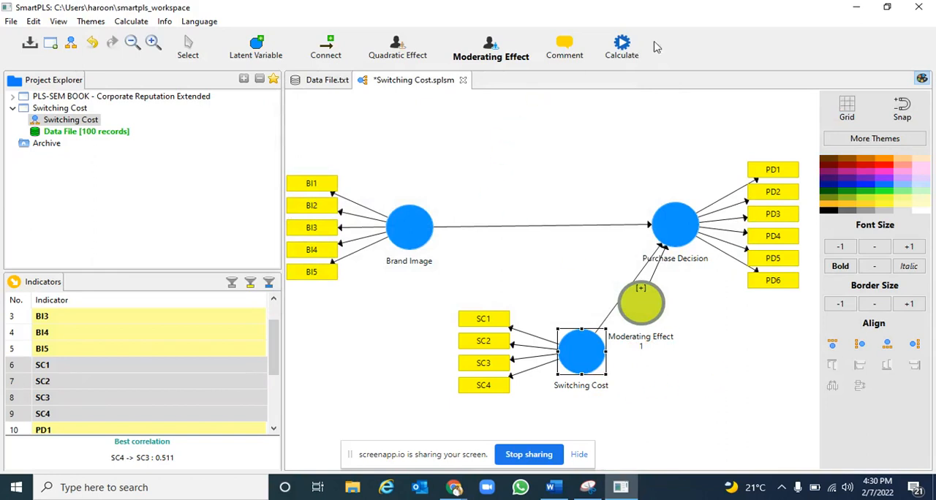
Calculate the Switching Cost model with the PLS Algorithm, keeping the path weighting scheme, 300 maximum iterations and the full report option
left_click(621, 53)
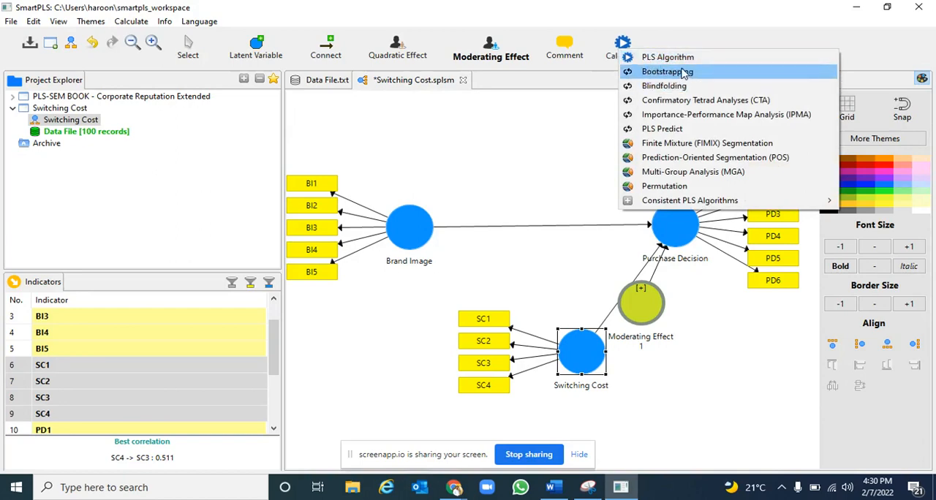
left_click(655, 58)
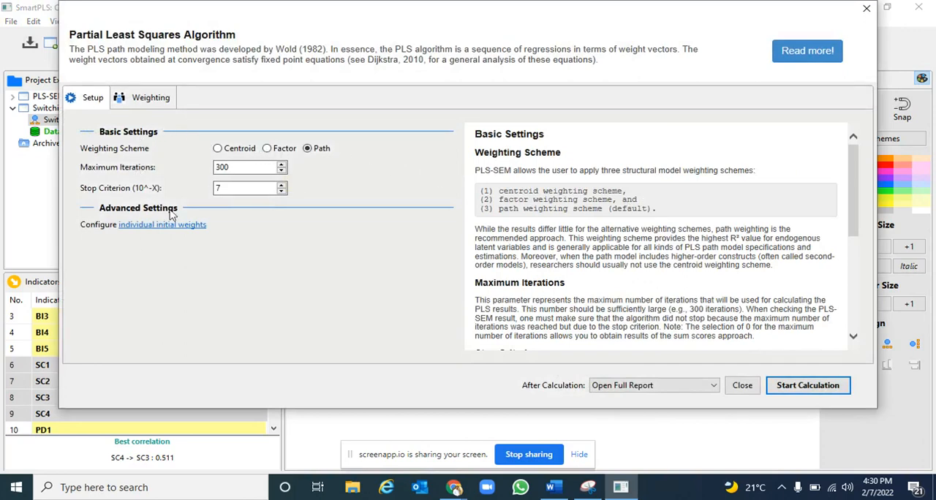
left_click(797, 383)
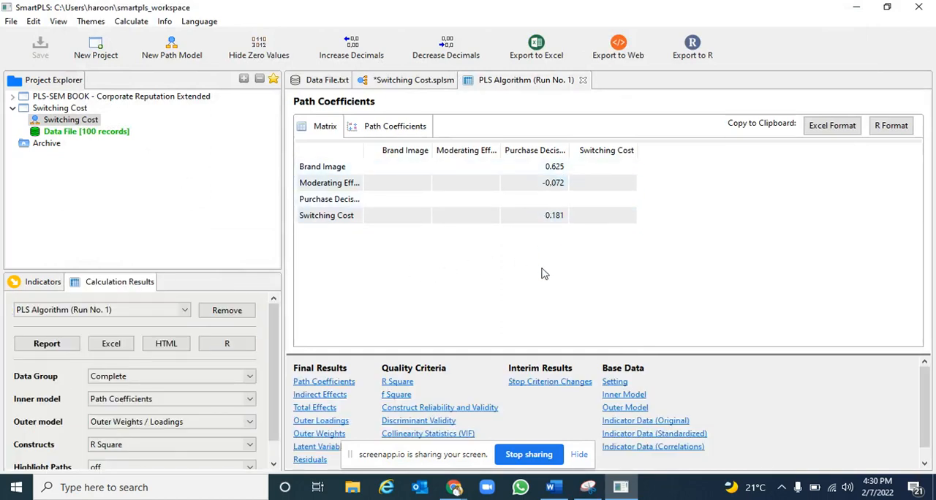
Examine the path coefficients, indirect effects and R Square in the PLS Algorithm report, ending on the path coefficients
left_click(324, 381)
left_click(320, 396)
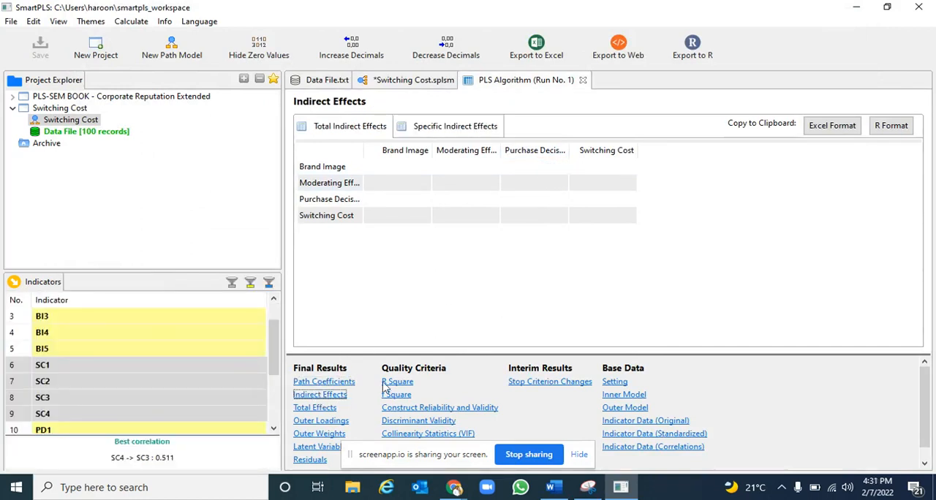
left_click(395, 381)
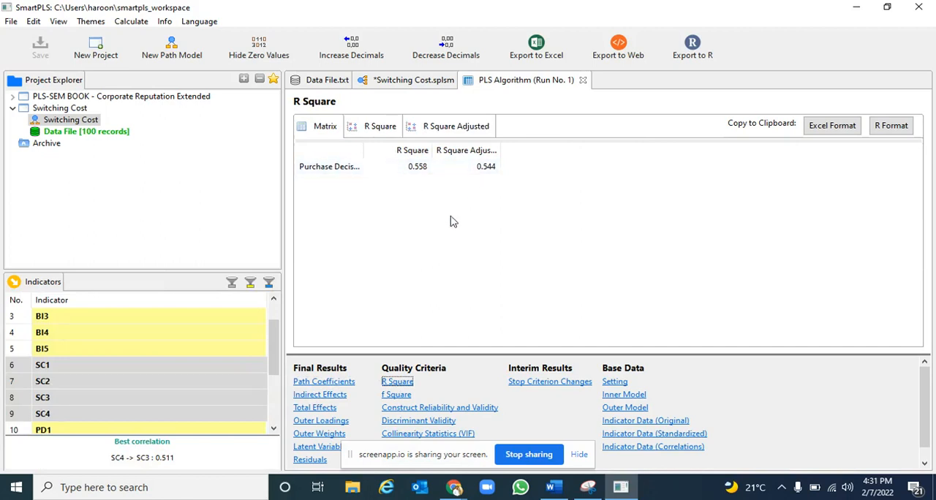
left_click(340, 381)
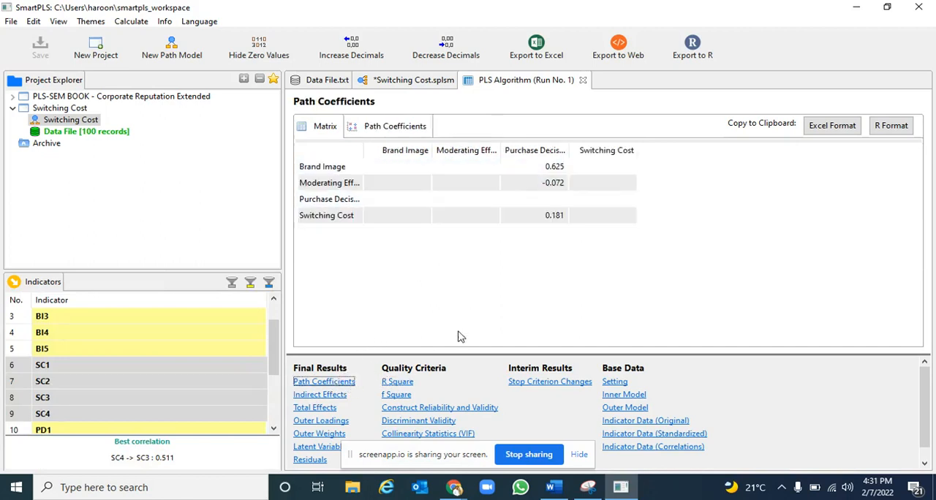
Try to copy the PLS Algorithm path coefficients in Excel format and to export the report to Excel
left_click(837, 130)
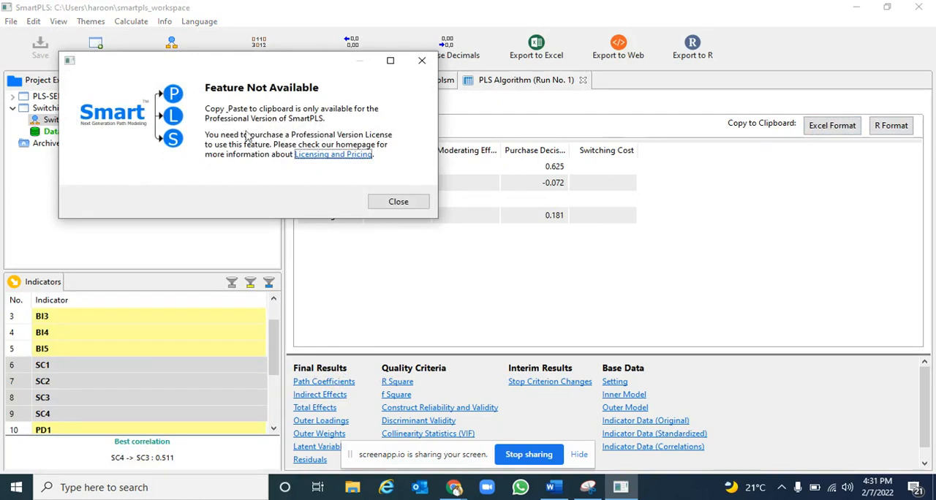
left_click(389, 201)
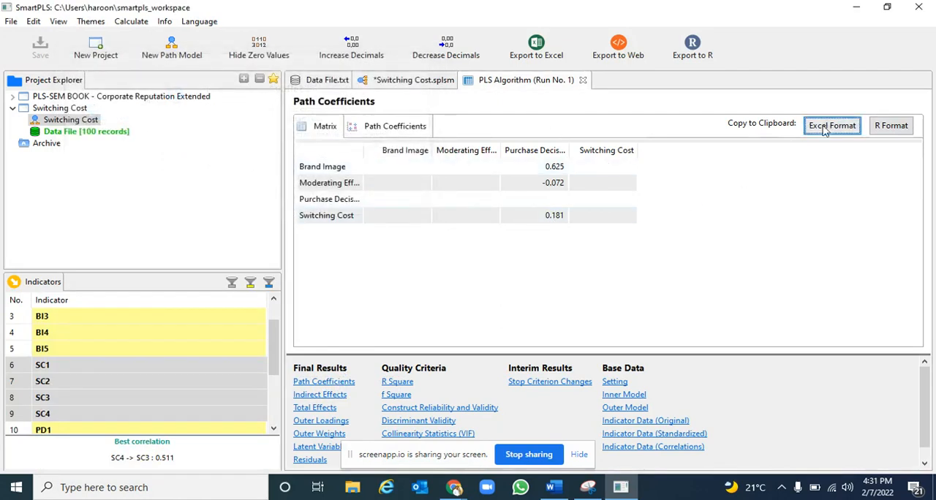
left_click(538, 49)
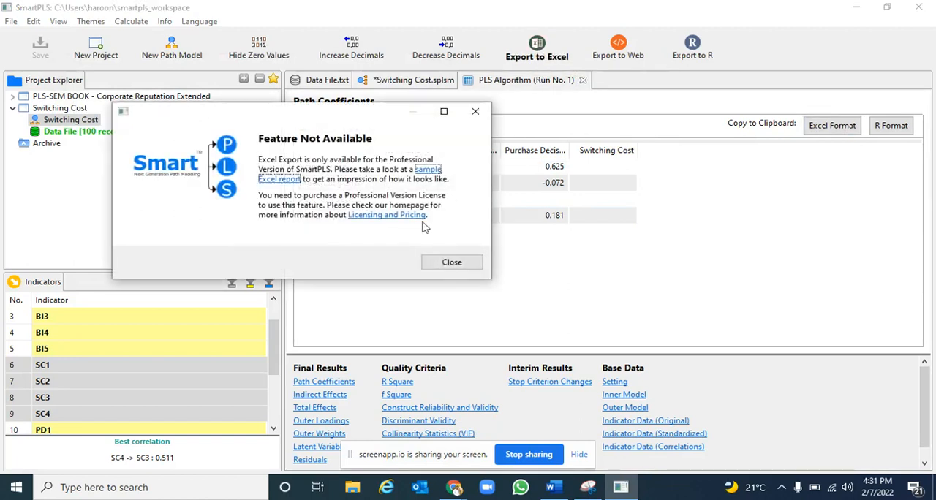
left_click(447, 261)
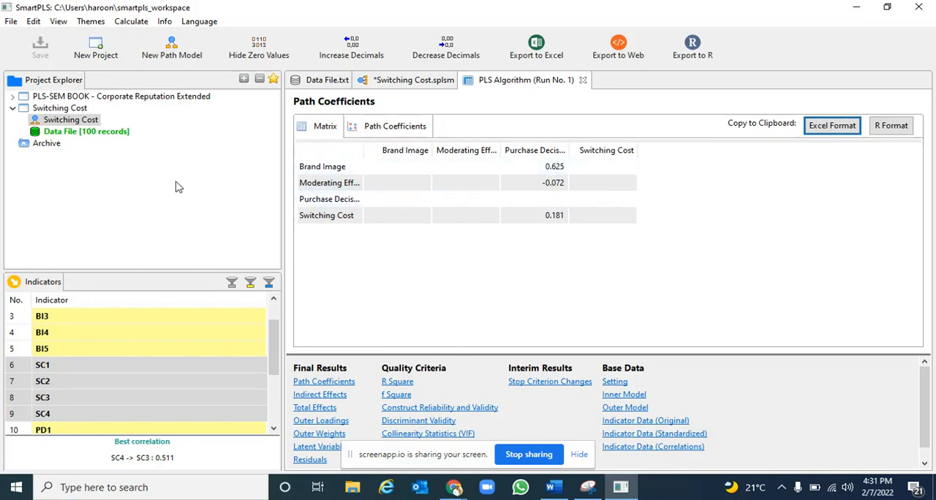
Return to the Switching Cost model and run Basic Bootstrapping with 500 subsamples, BCa confidence intervals and a two-tailed test at 0.05
double_click(79, 123)
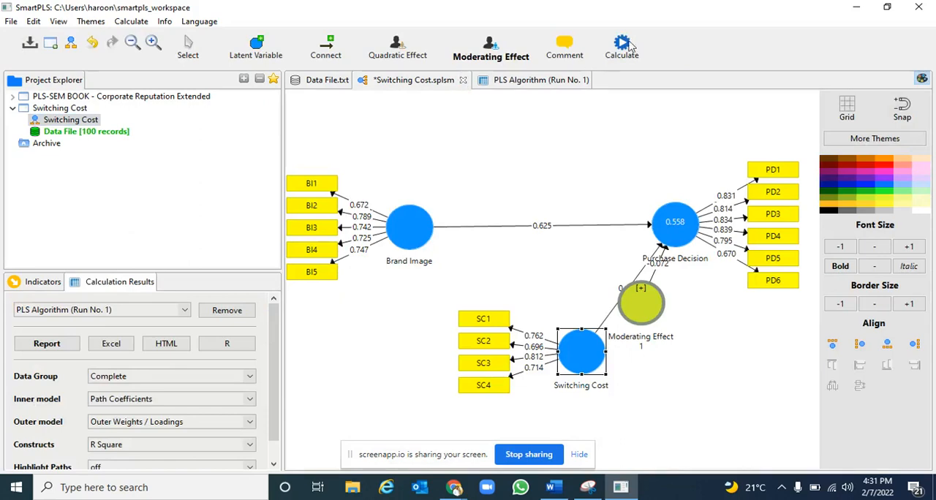
left_click(631, 47)
left_click(662, 65)
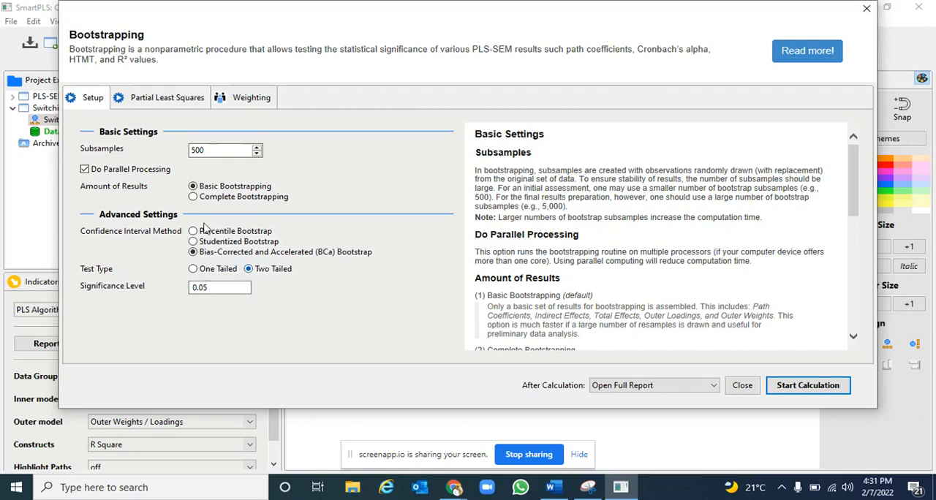
left_click(807, 386)
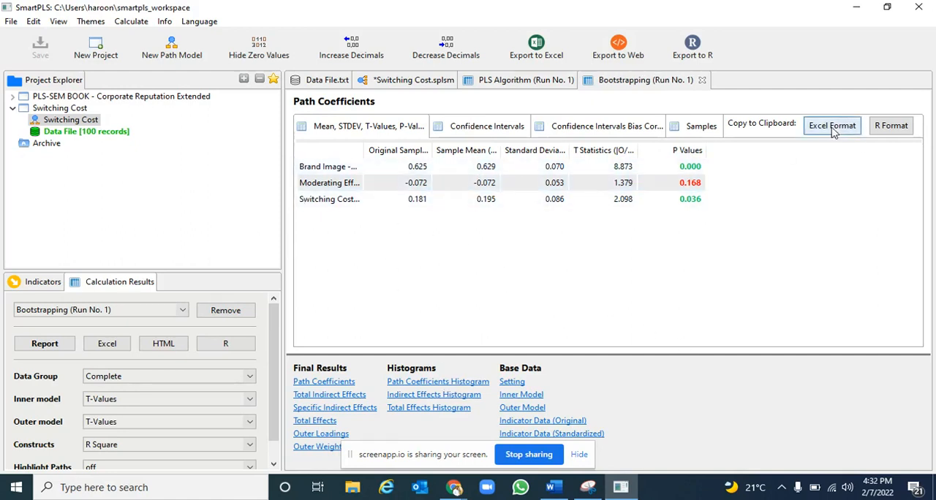
Try to export the Bootstrapping report to Excel and to copy its path coefficients table in Excel format
left_click(536, 56)
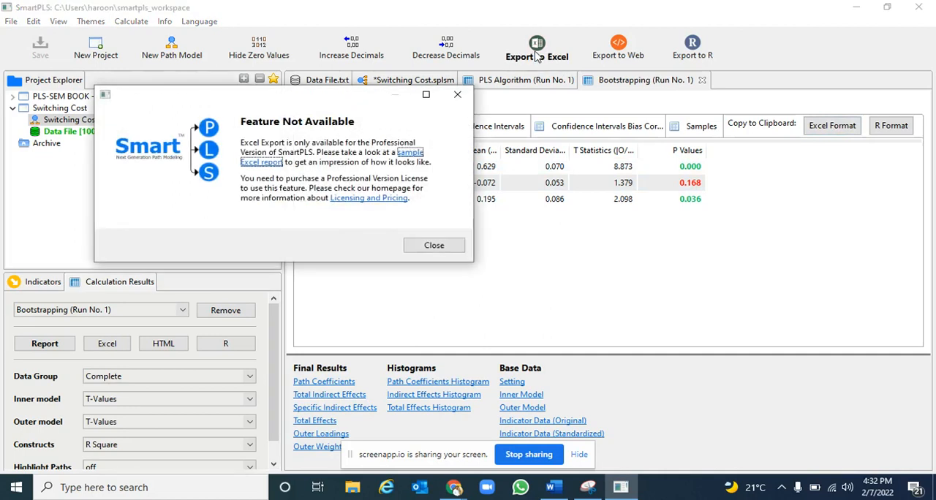
left_click(431, 246)
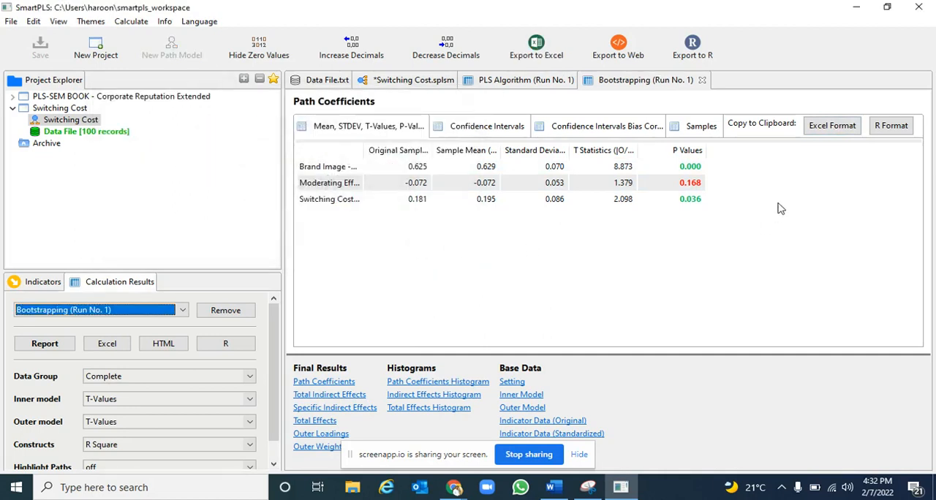
left_click(841, 126)
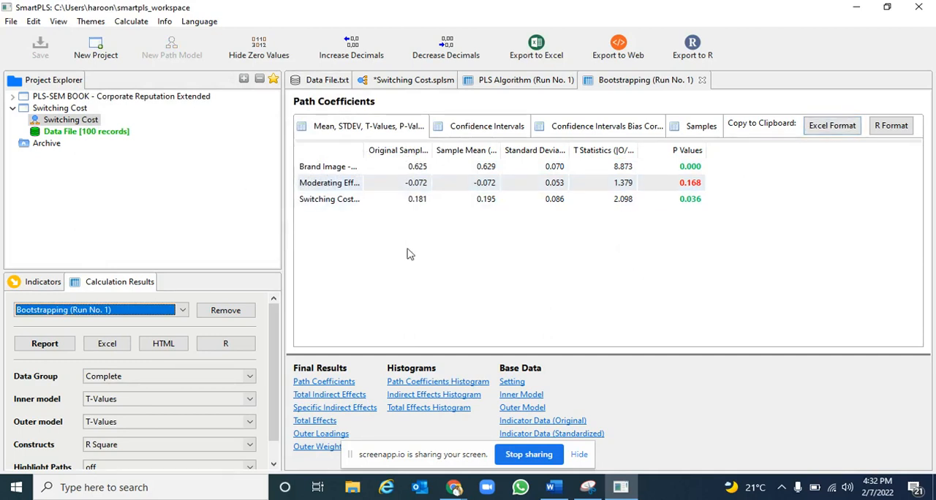